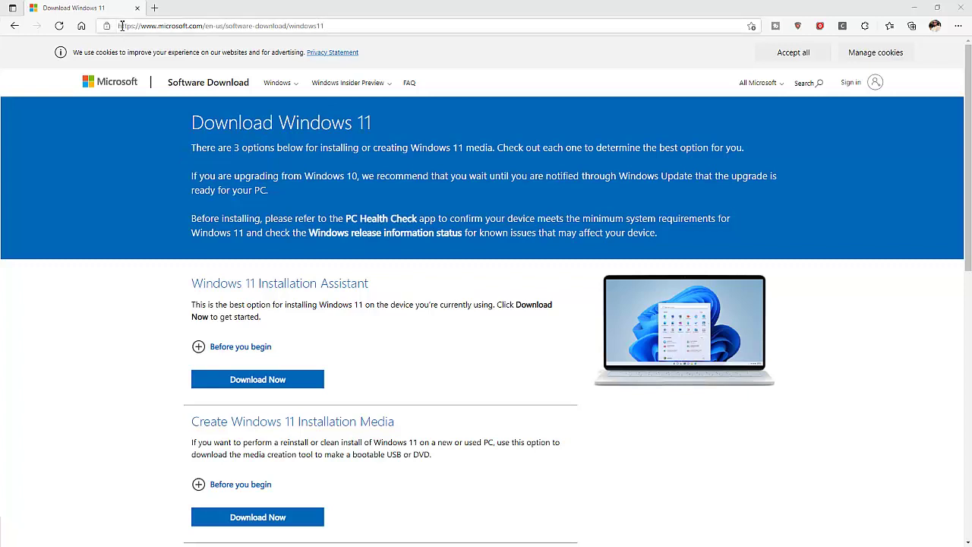
- Review the Installation Assistant, installation media and disk image options on Microsoft's Windows 11 download page
left_click_drag(123, 28, 225, 28)
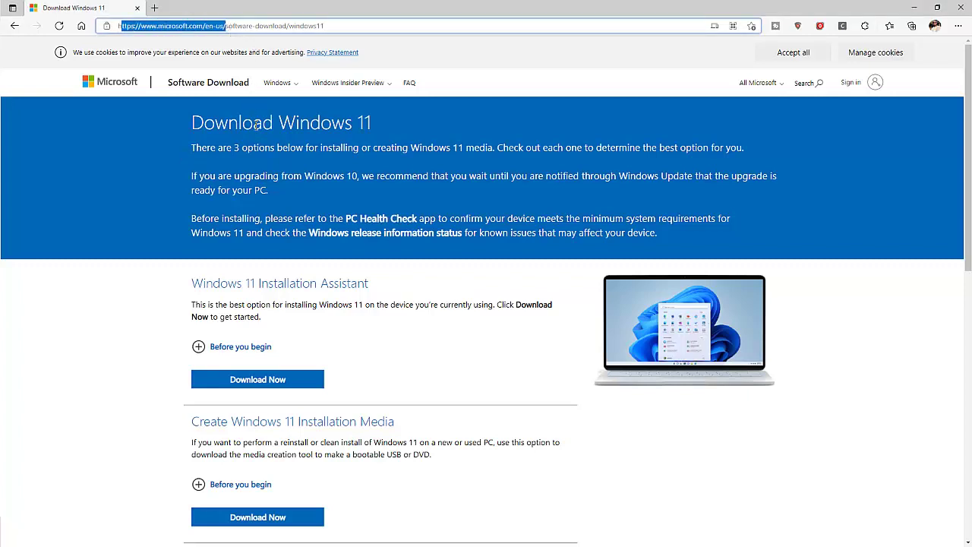
scroll(261, 174, "down", 3)
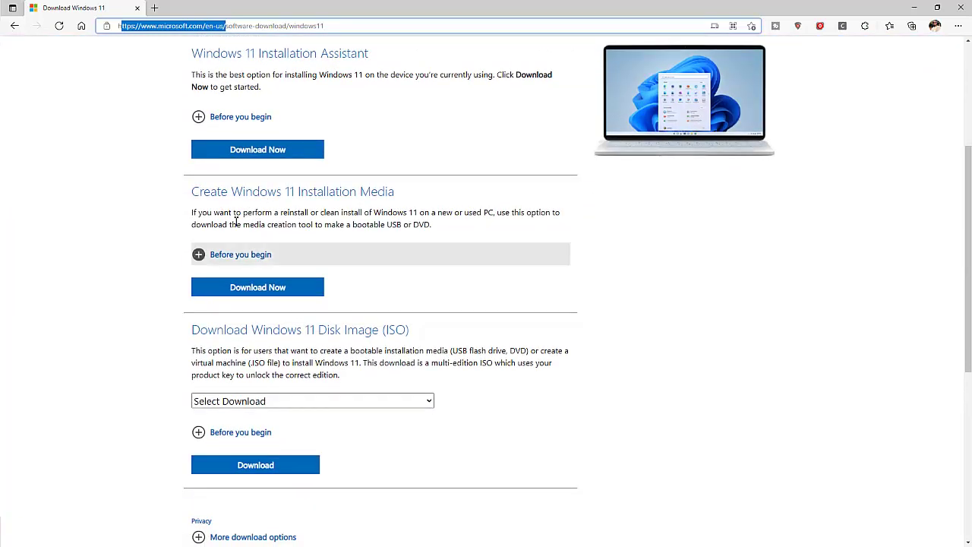
scroll(139, 261, "up", 3)
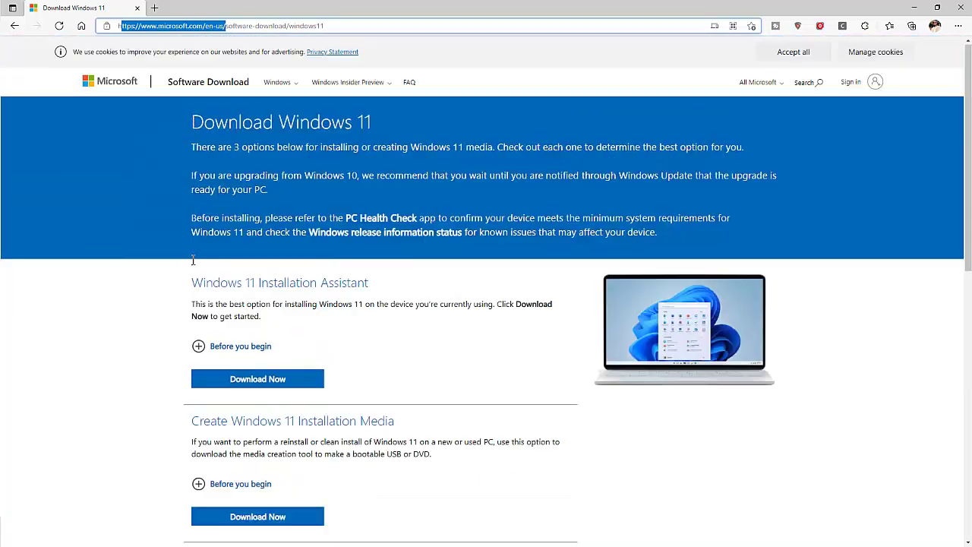
left_click(325, 275)
scroll(325, 276, "down", 1)
scroll(300, 192, "up", 1)
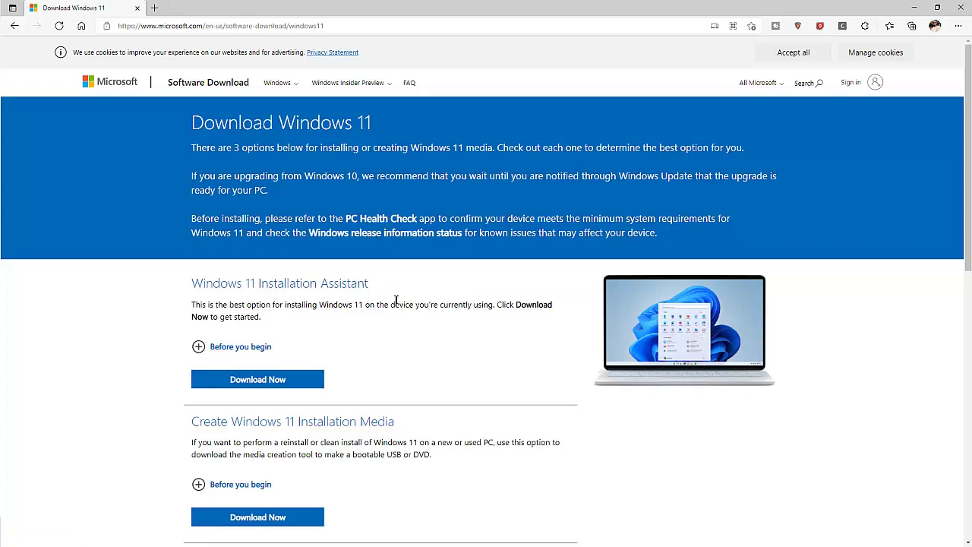
scroll(393, 301, "down", 3)
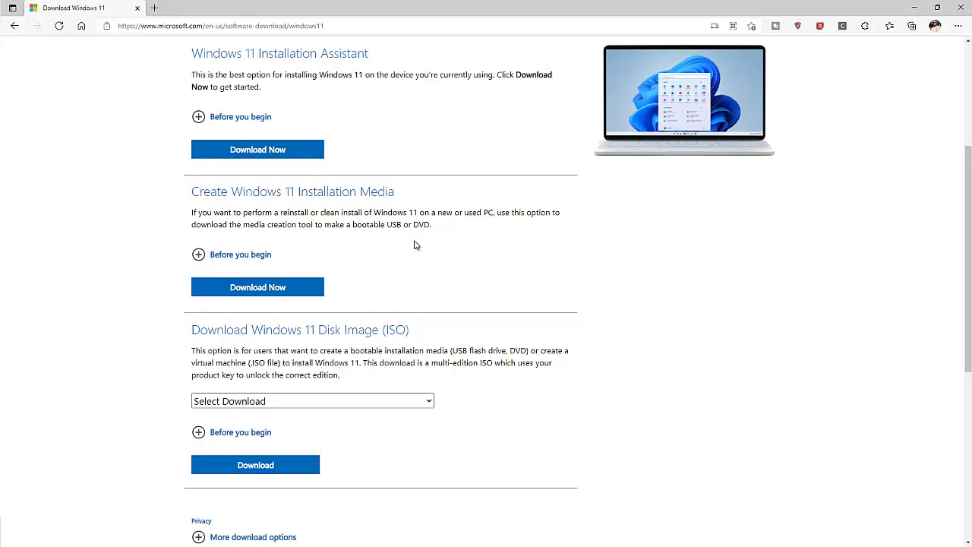
scroll(412, 250, "down", 1)
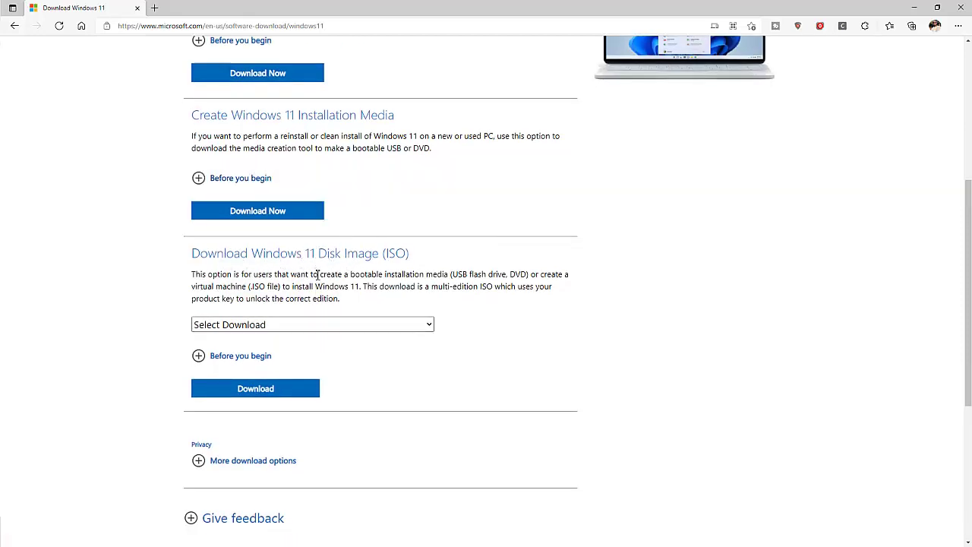
- Choose Windows 11 as the disk image (ISO) and request its download
left_click(243, 324)
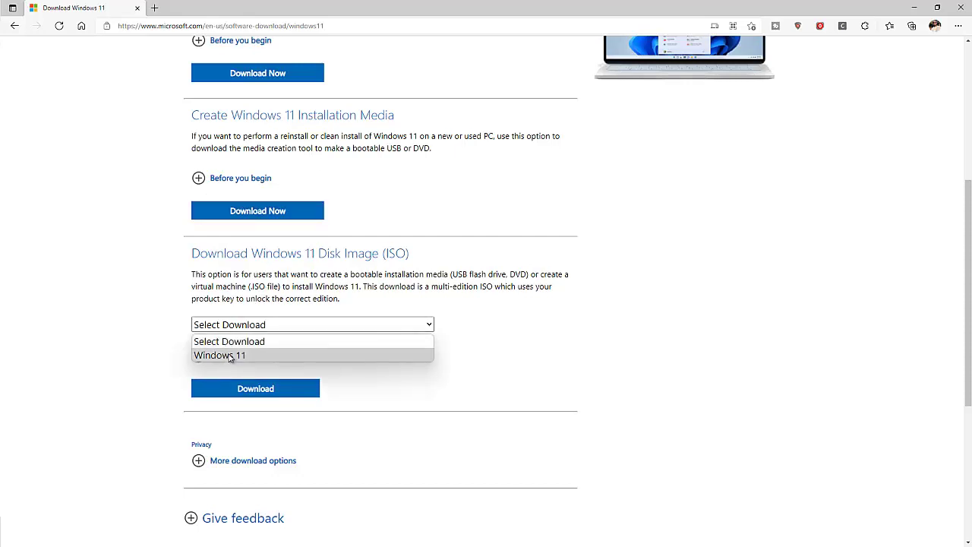
left_click(230, 356)
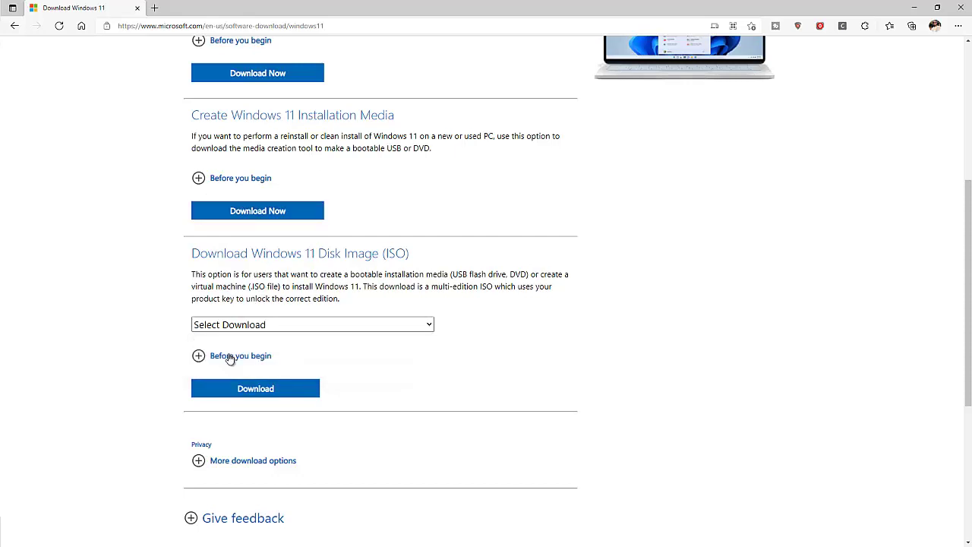
left_click(266, 391)
- Select English as the product language for the Windows 11 ISO
scroll(273, 387, "down", 1)
scroll(276, 382, "down", 3)
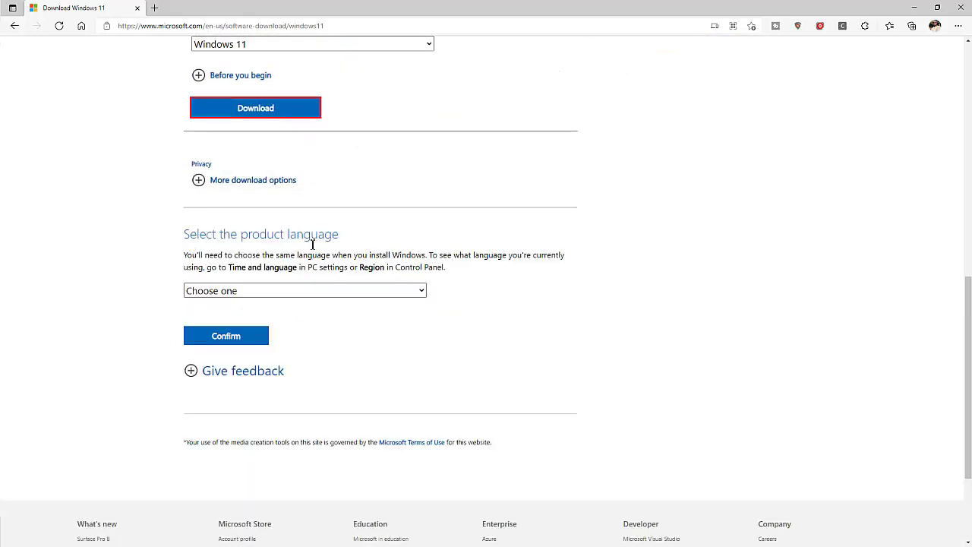
left_click(281, 291)
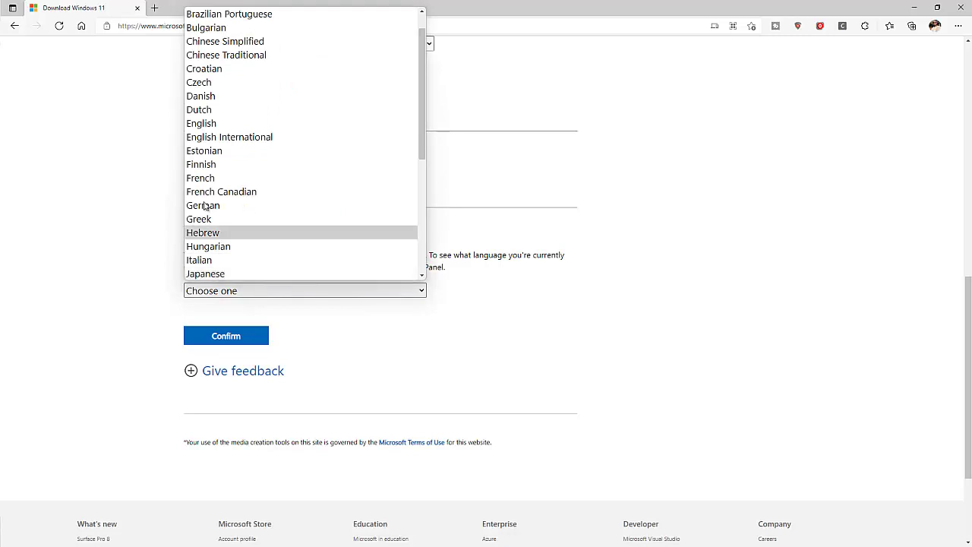
left_click(203, 125)
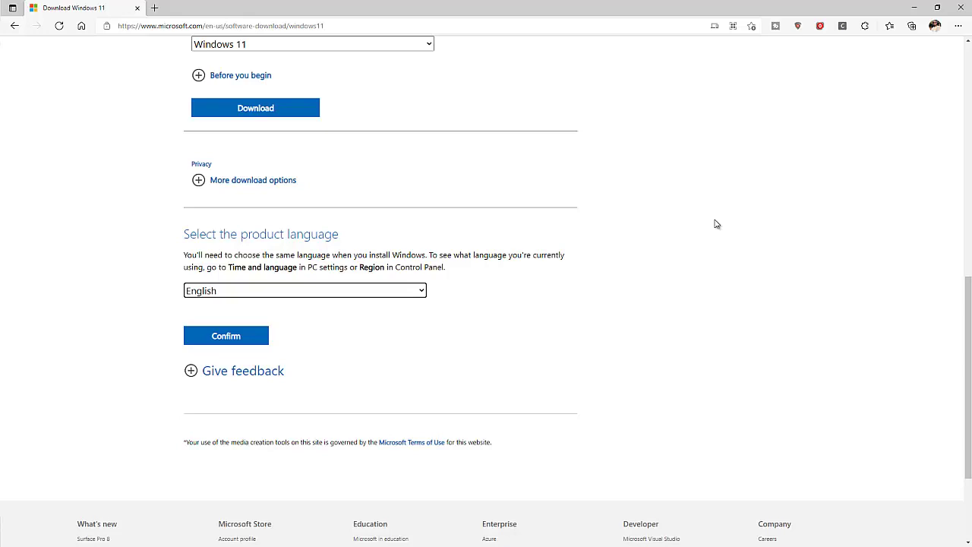
- Switch to VMware Workstation and show the W11-Official virtual machine in full screen
left_click(916, 11)
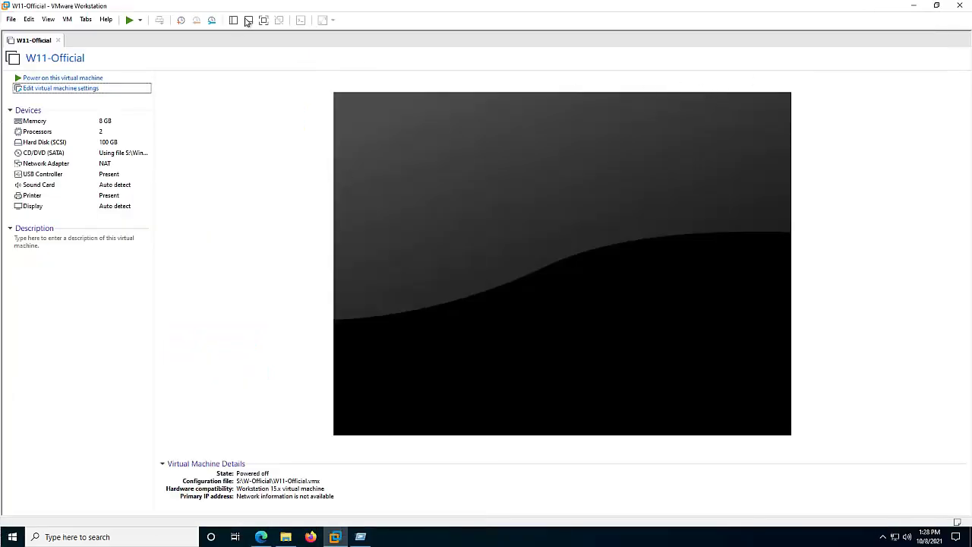
left_click(263, 21)
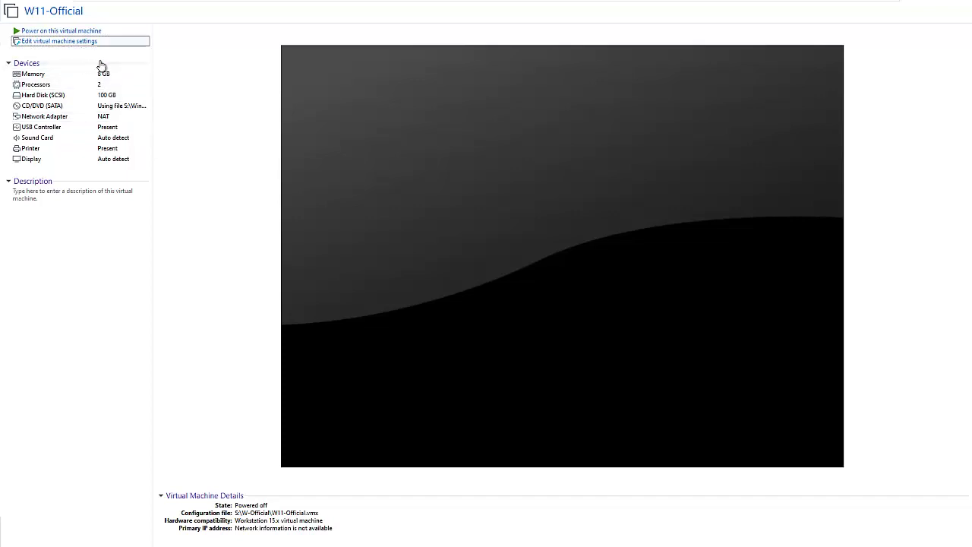
- Check which ISO image the virtual machine's CD/DVD drive uses, leaving its settings without making changes
double_click(125, 83)
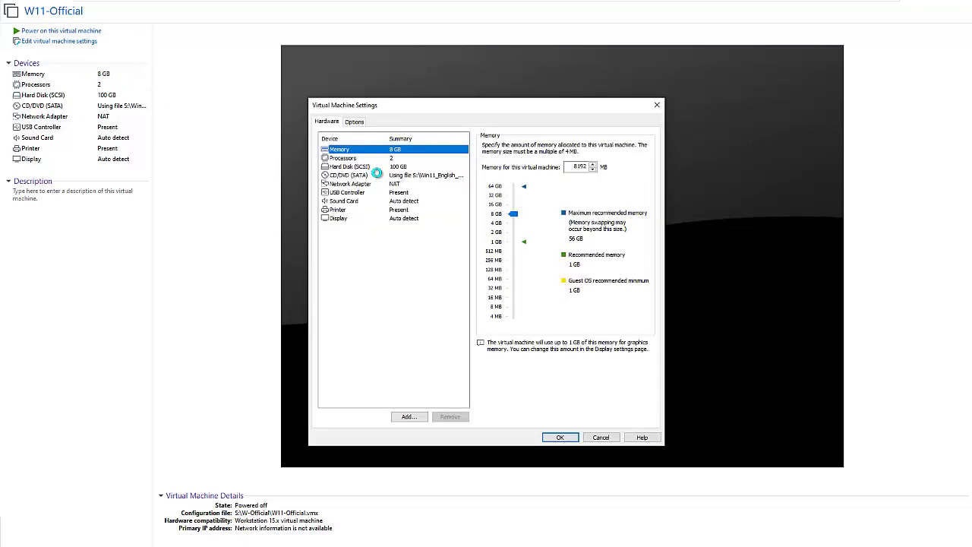
left_click(382, 175)
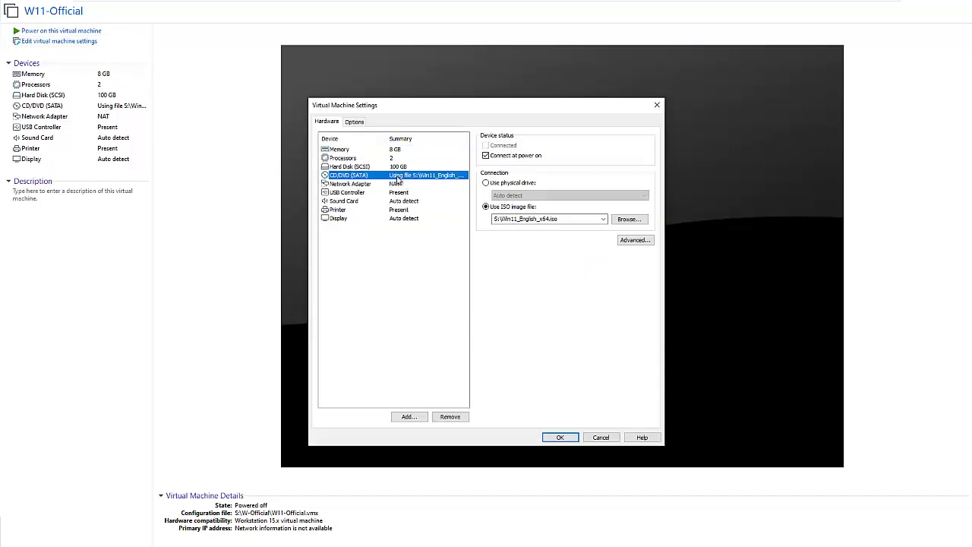
left_click(629, 219)
left_click(441, 262)
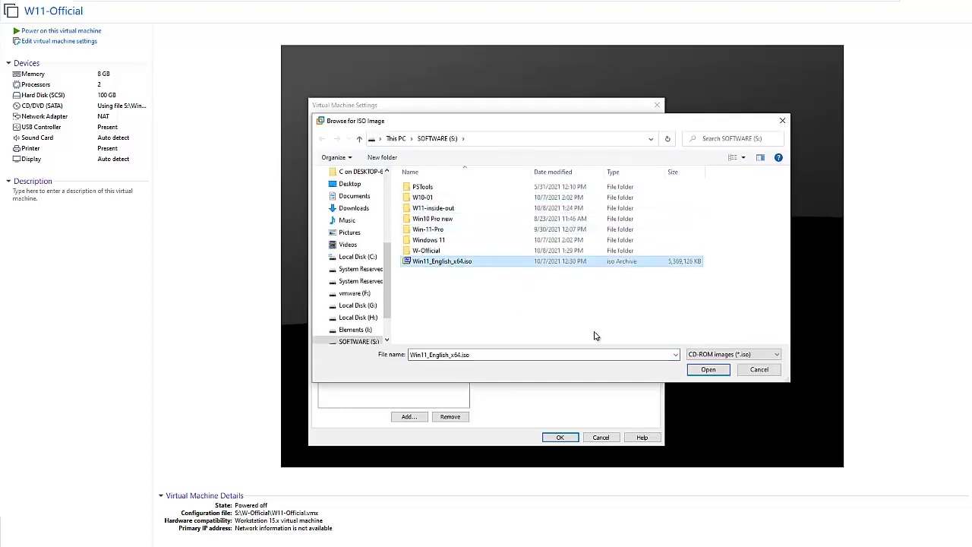
left_click(758, 370)
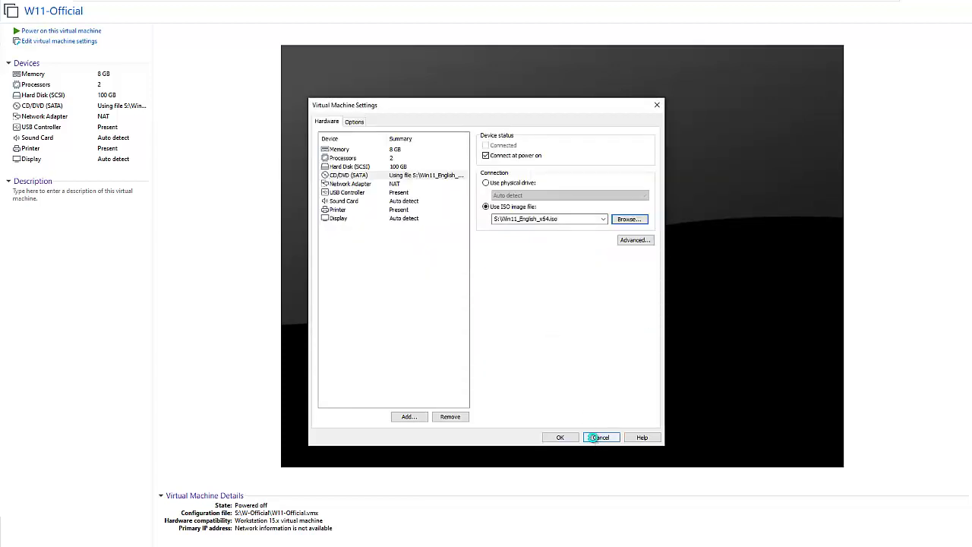
left_click(594, 439)
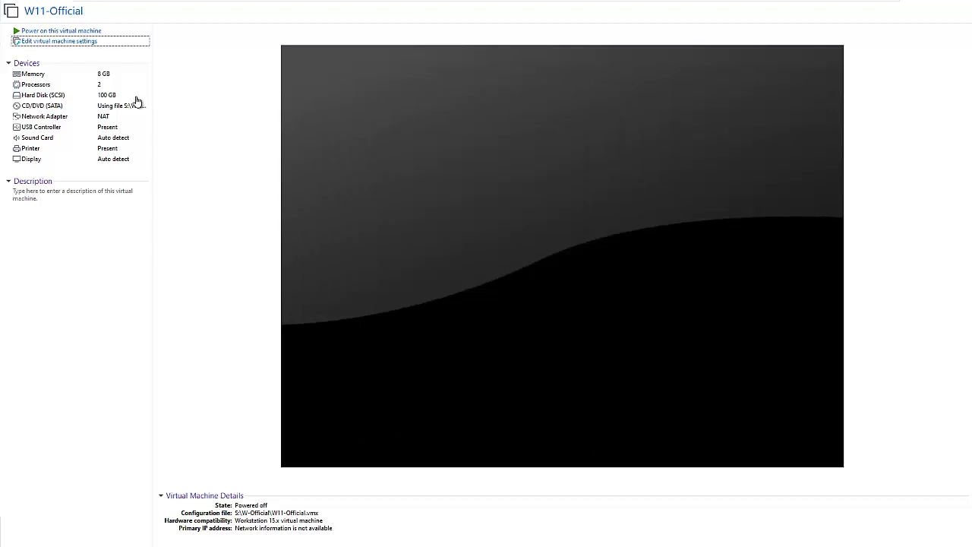
- Power on the W11-Official virtual machine and continue past the Windows Setup language page with Dutch (Belgium) as time and currency format
left_click(61, 31)
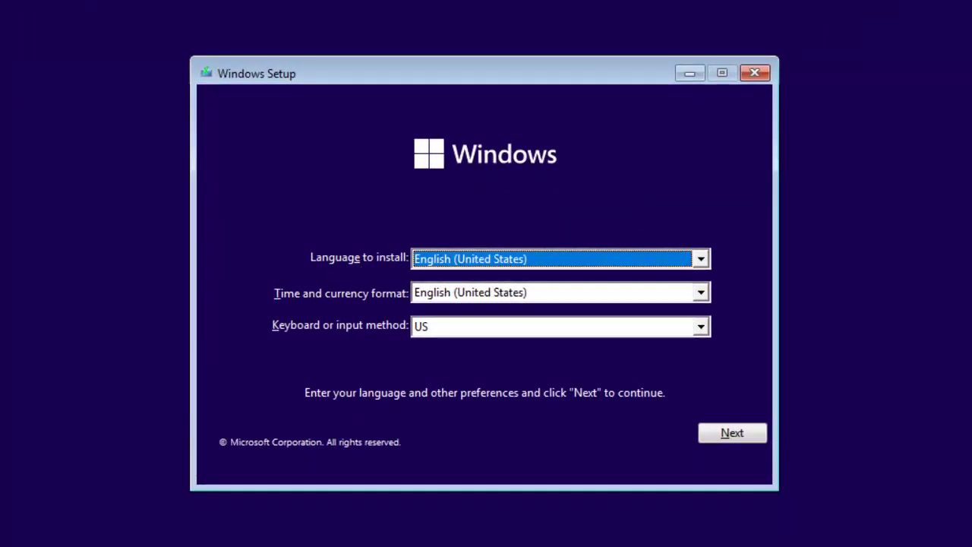
left_click(462, 260)
left_click(435, 270)
left_click(424, 299)
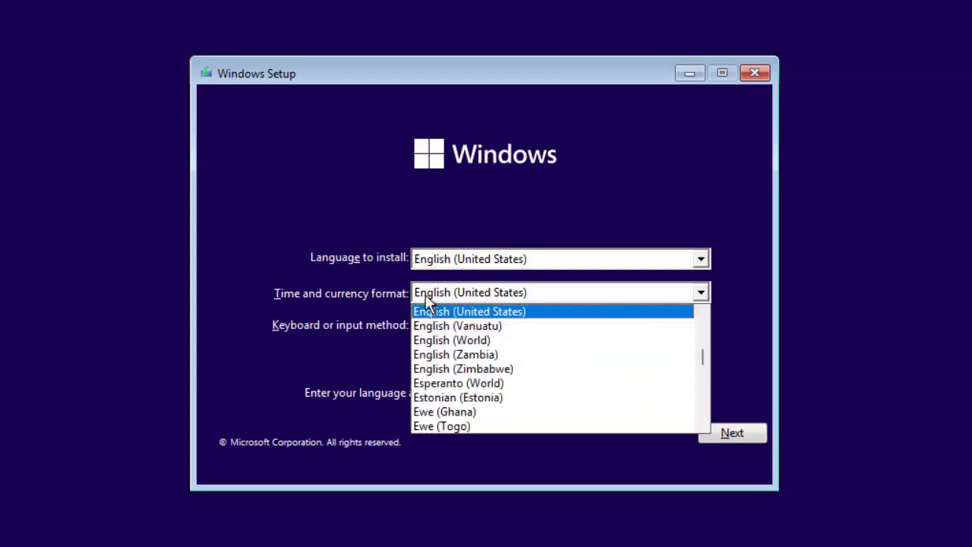
key("d")
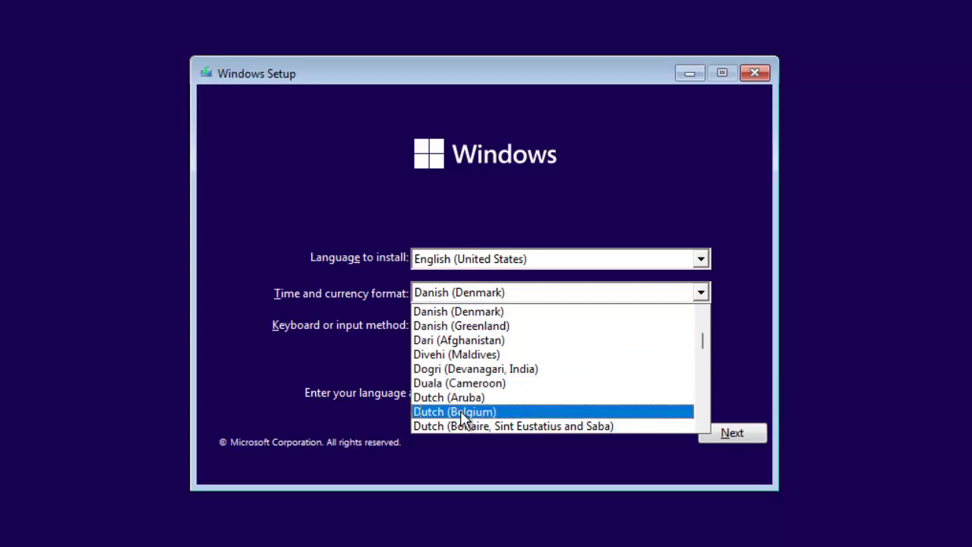
left_click(460, 411)
left_click(718, 432)
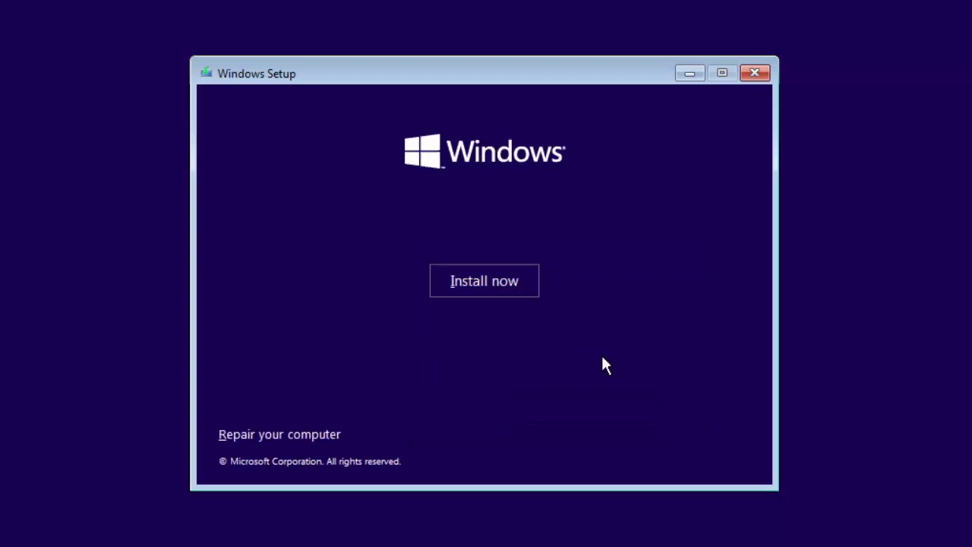
- Try to install Windows 11 Pro without entering a product key
left_click(486, 281)
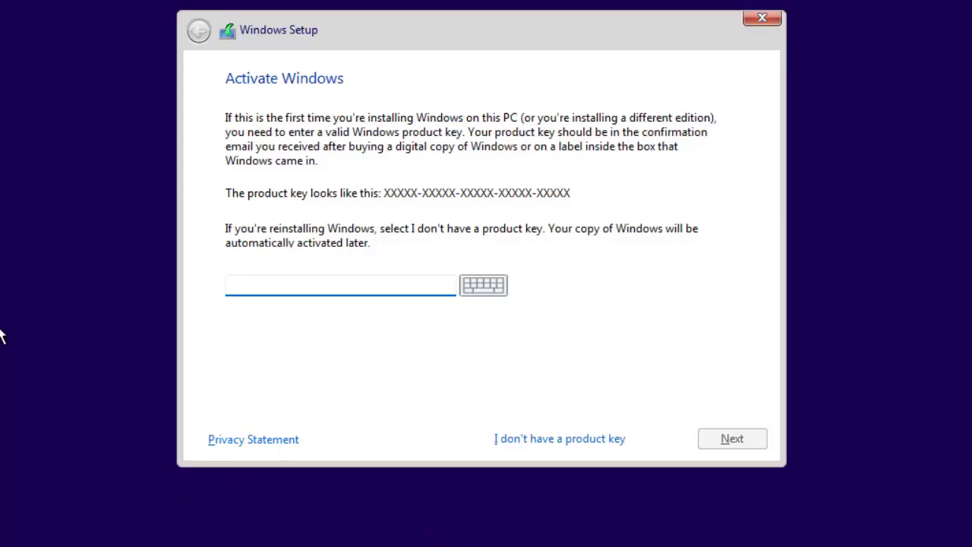
left_click(570, 439)
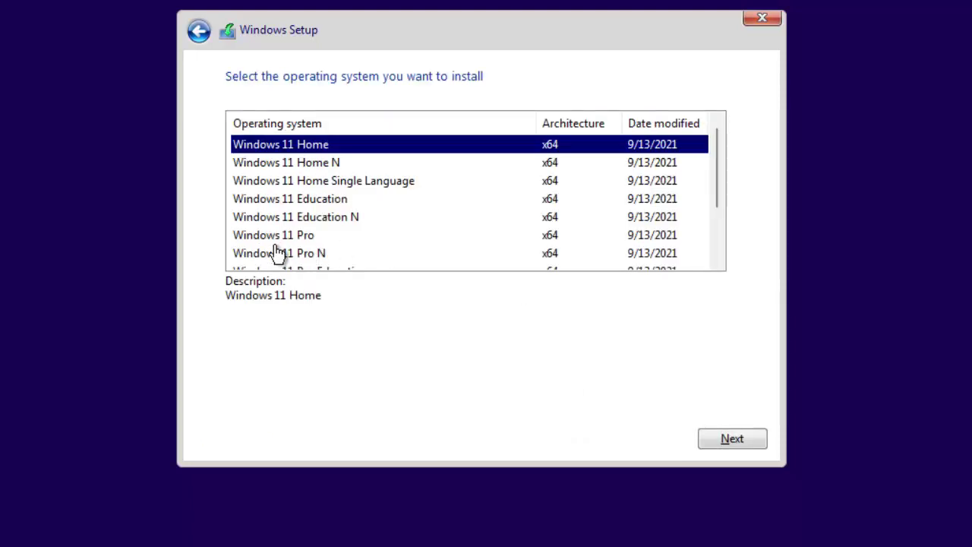
left_click(281, 240)
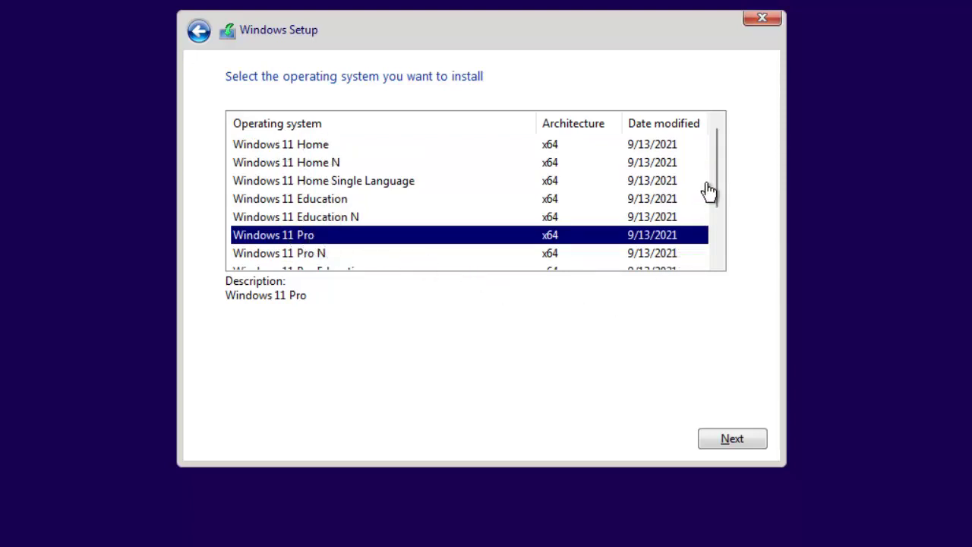
left_click_drag(717, 190, 720, 253)
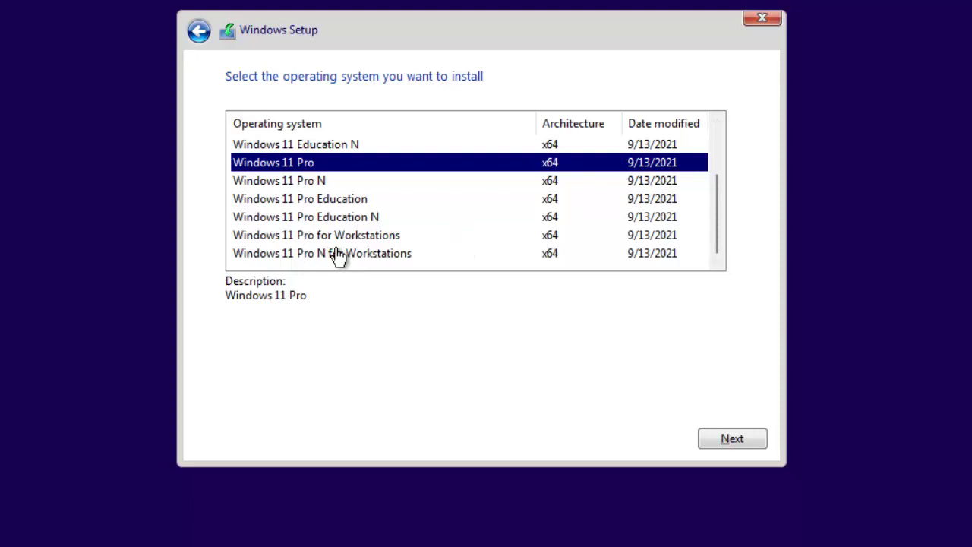
left_click(729, 439)
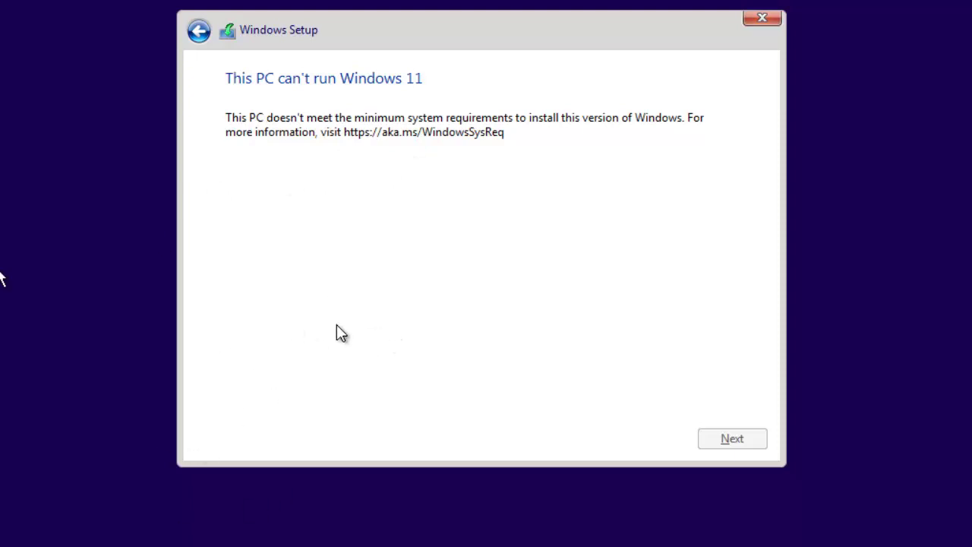
- Quit Windows Setup and confirm cancelling the Windows installation
left_click(761, 19)
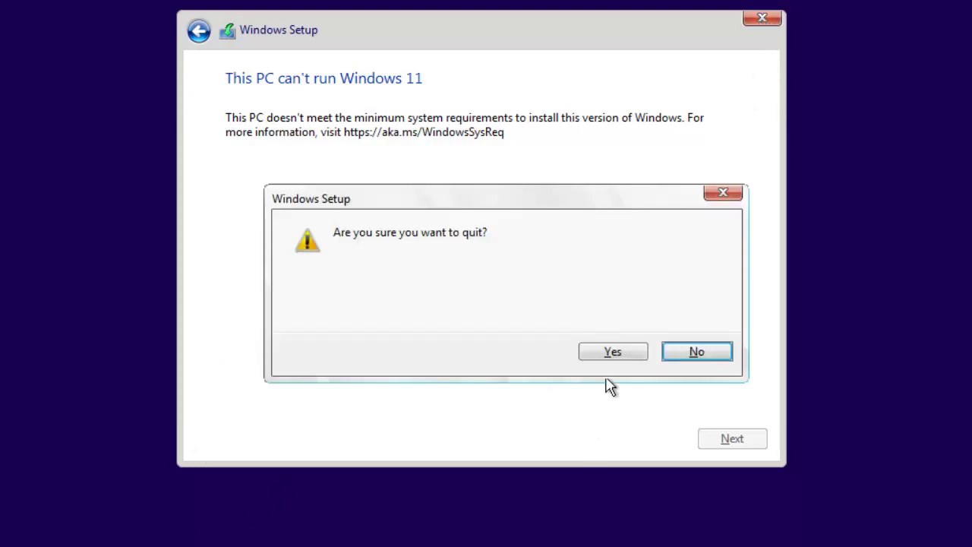
left_click(625, 355)
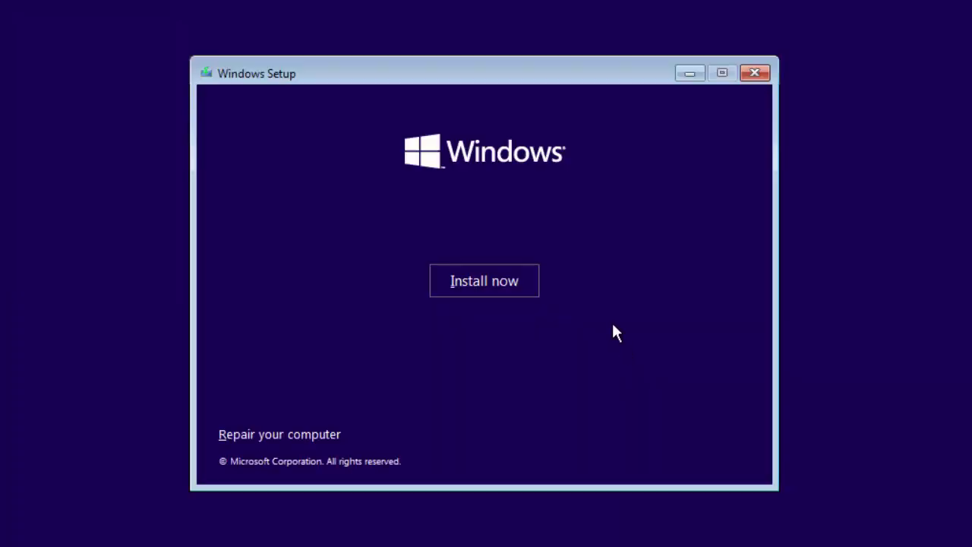
left_click(761, 73)
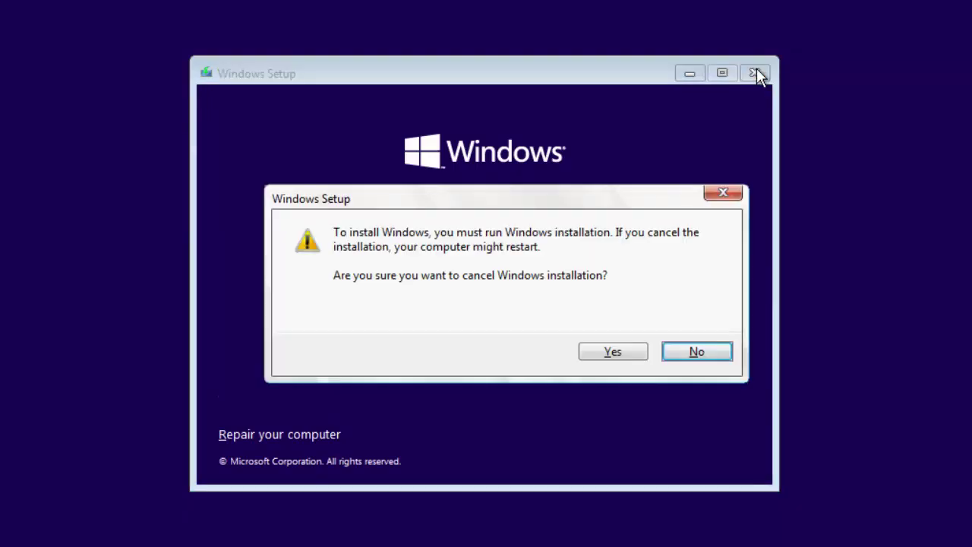
left_click(613, 354)
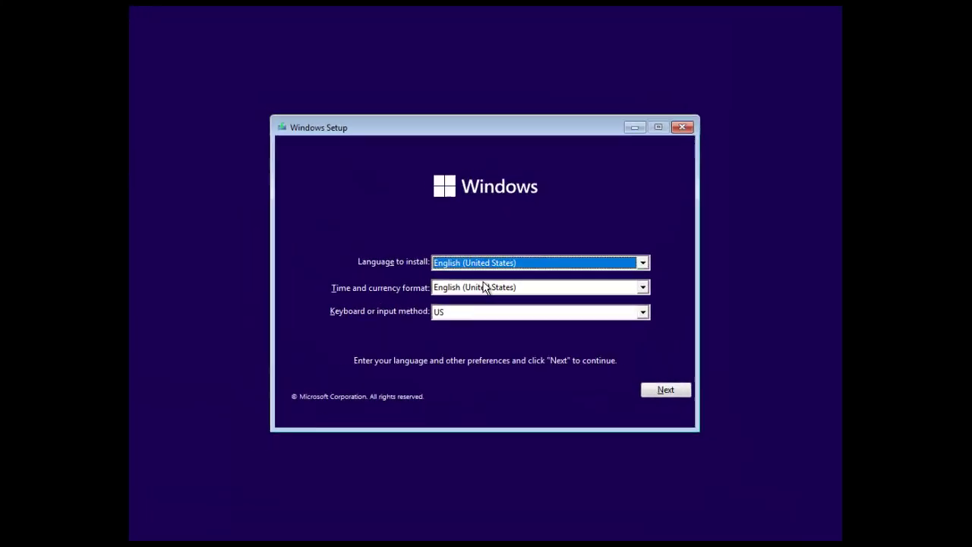
- Set the time and currency format to Dutch (Belgium) and open a command prompt from Windows Setup
left_click(484, 287)
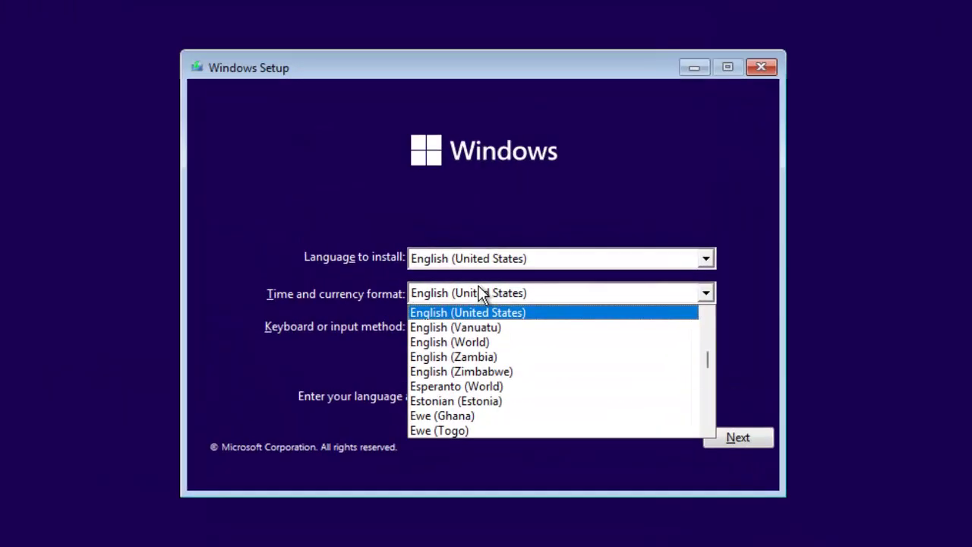
key("d")
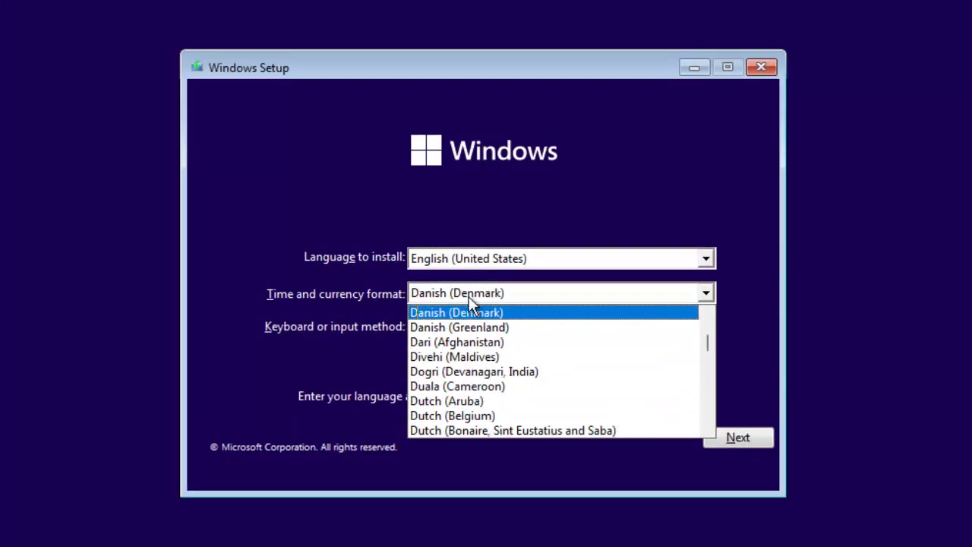
left_click(463, 415)
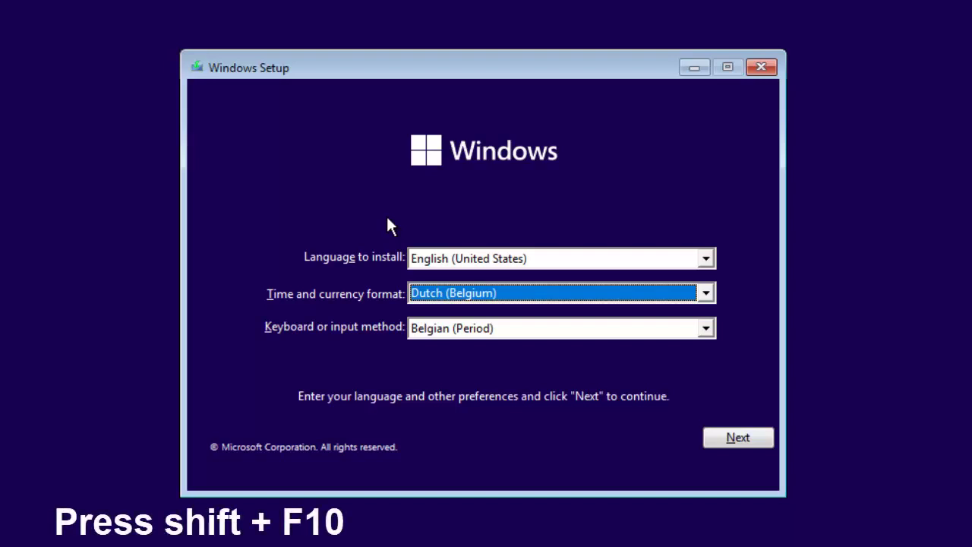
key("shift+F10")
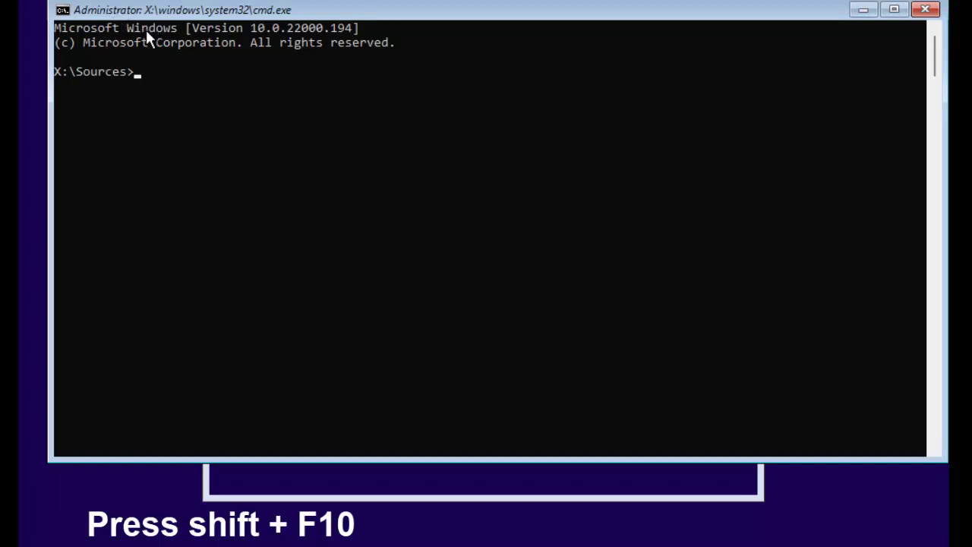
- Launch Registry Editor from the command prompt and expand HKEY_LOCAL_MACHINE\SYSTEM\Setup
type("regedit")
key("Return")
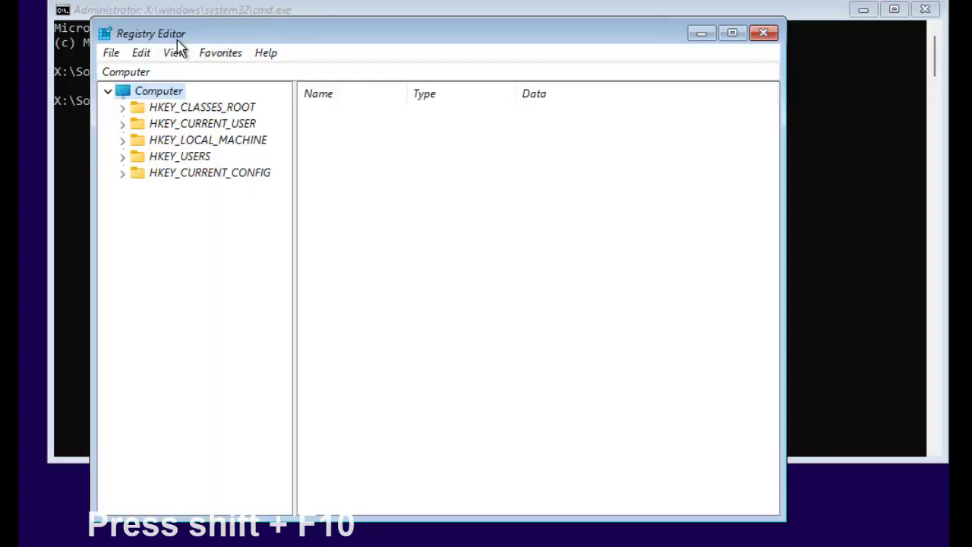
left_click(125, 144)
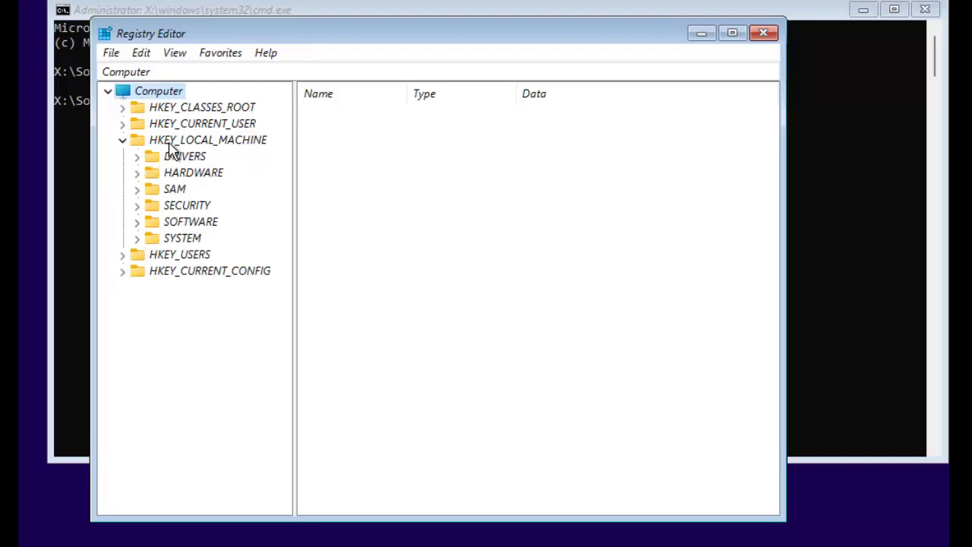
left_click(137, 240)
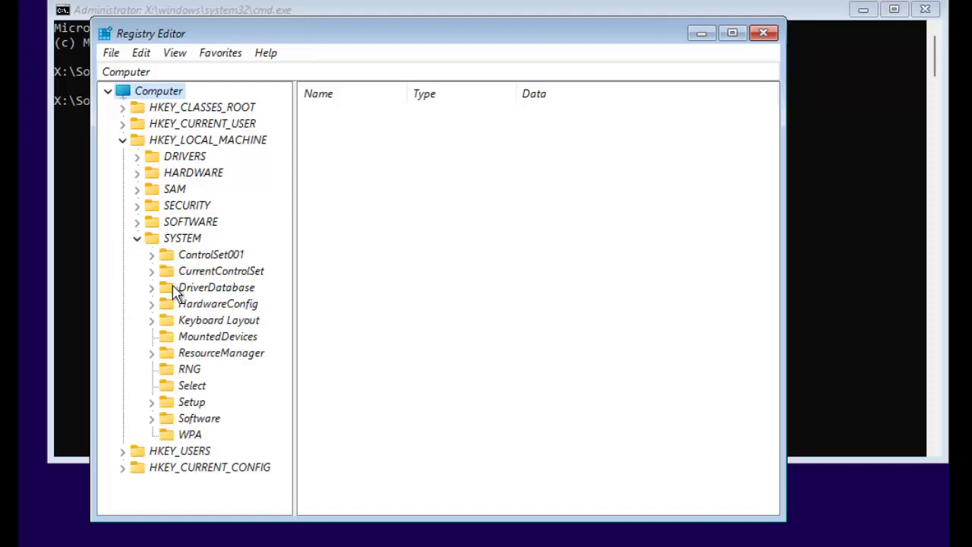
left_click(151, 403)
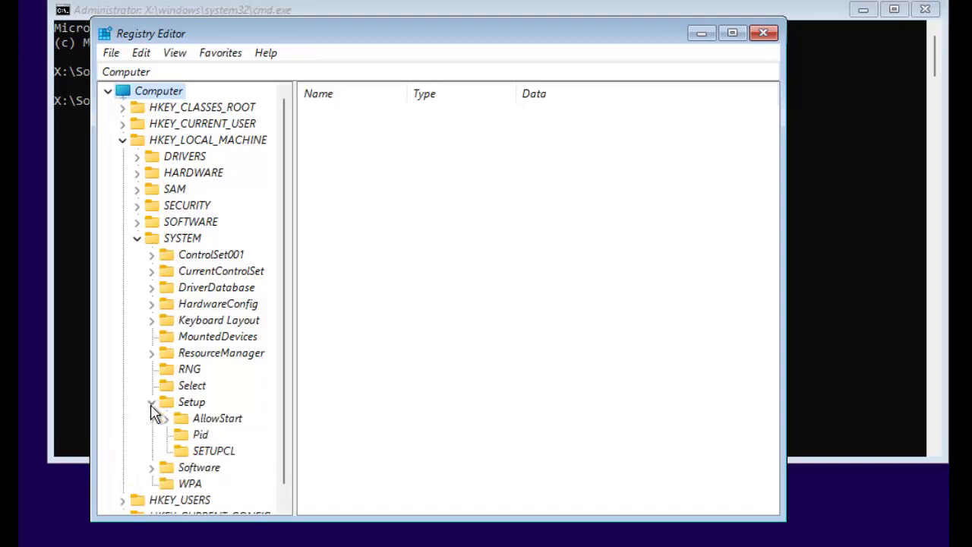
- Create a new registry key named LabConfig under HKEY_LOCAL_MACHINE\SYSTEM\Setup
left_click(190, 408)
right_click(190, 408)
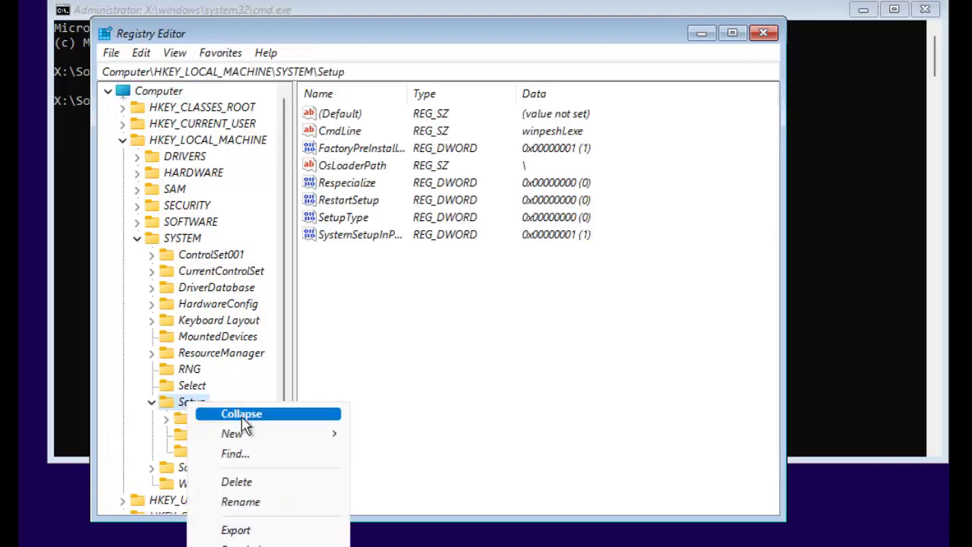
mouse_move(327, 434)
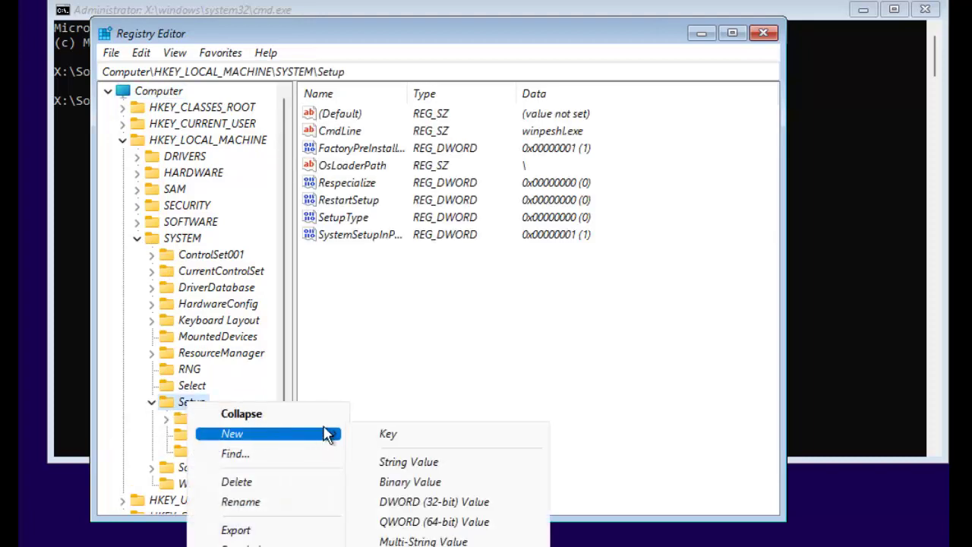
left_click(399, 439)
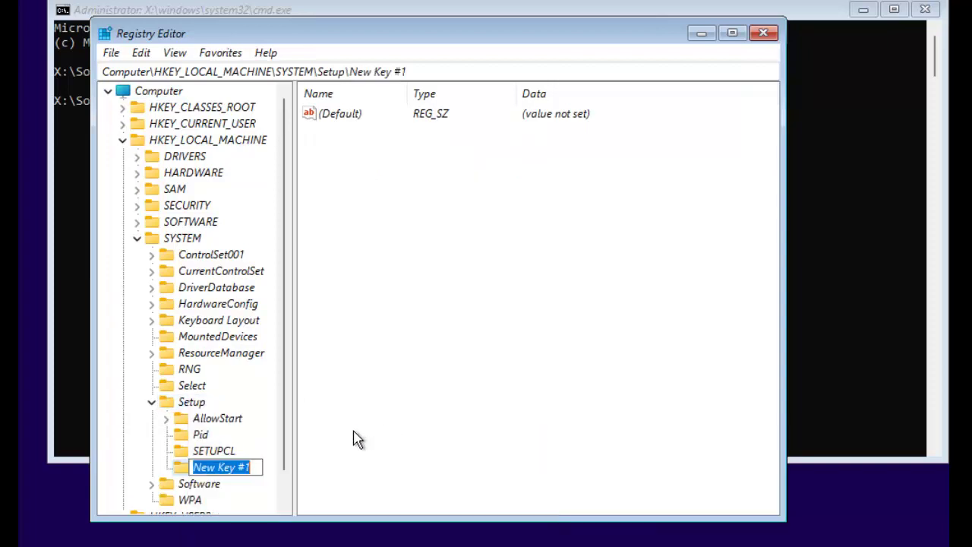
type("La")
key("BackSpace")
type("a")
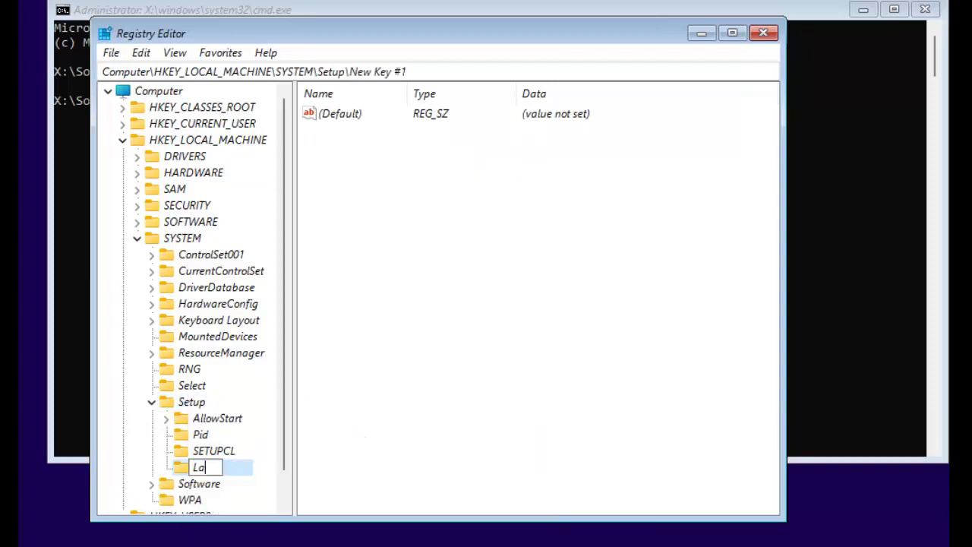
type("bConfig")
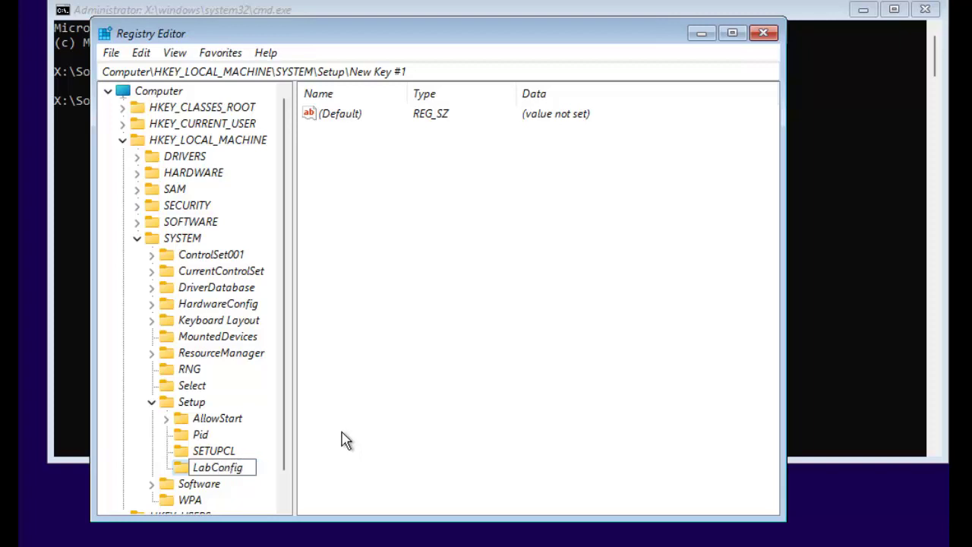
left_click(341, 441)
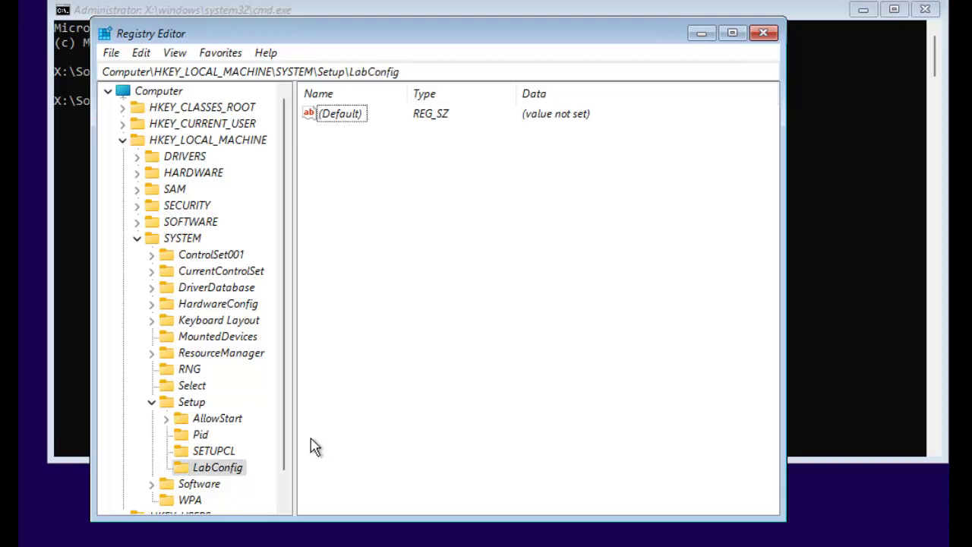
- Add a DWORD (32-bit) value named BypassSecureBootCheck to the LabConfig key
right_click(377, 175)
mouse_move(466, 191)
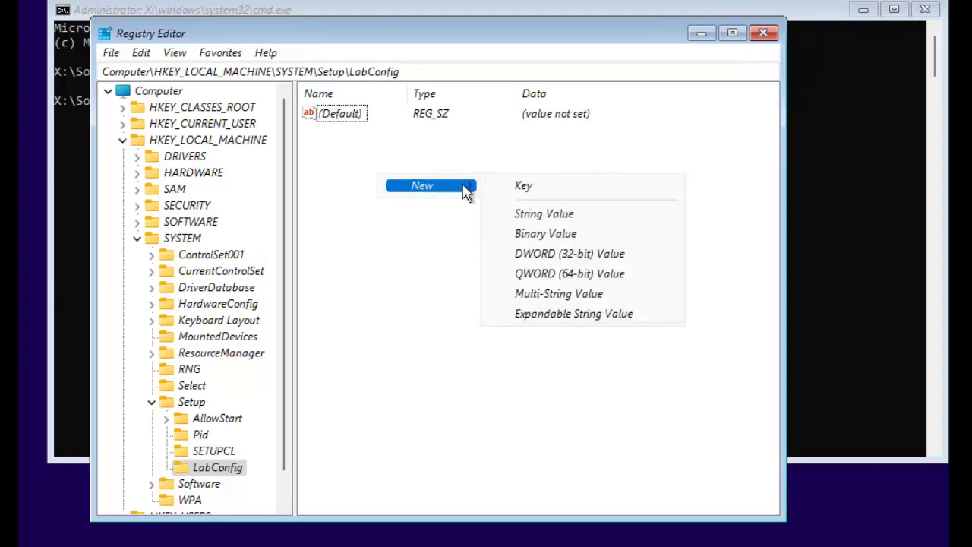
left_click(558, 254)
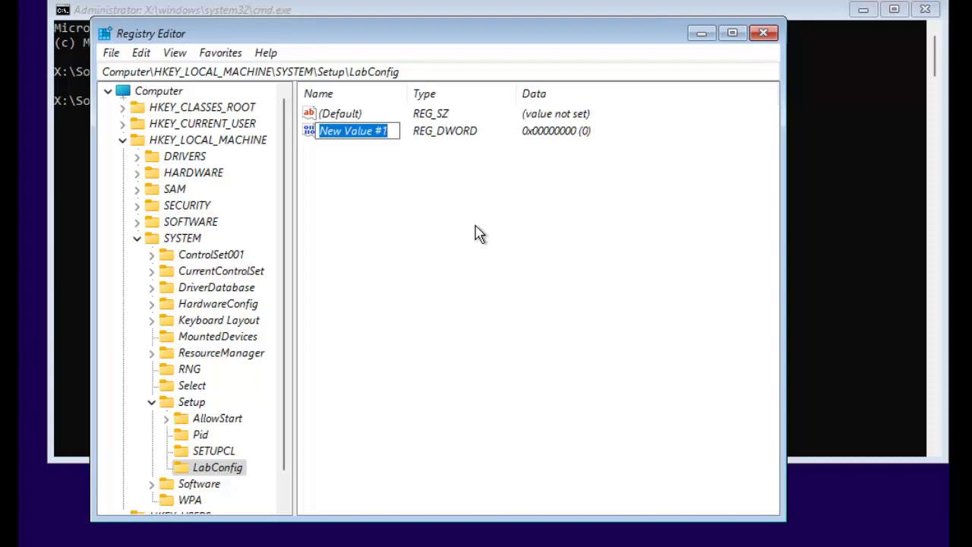
type("Byp")
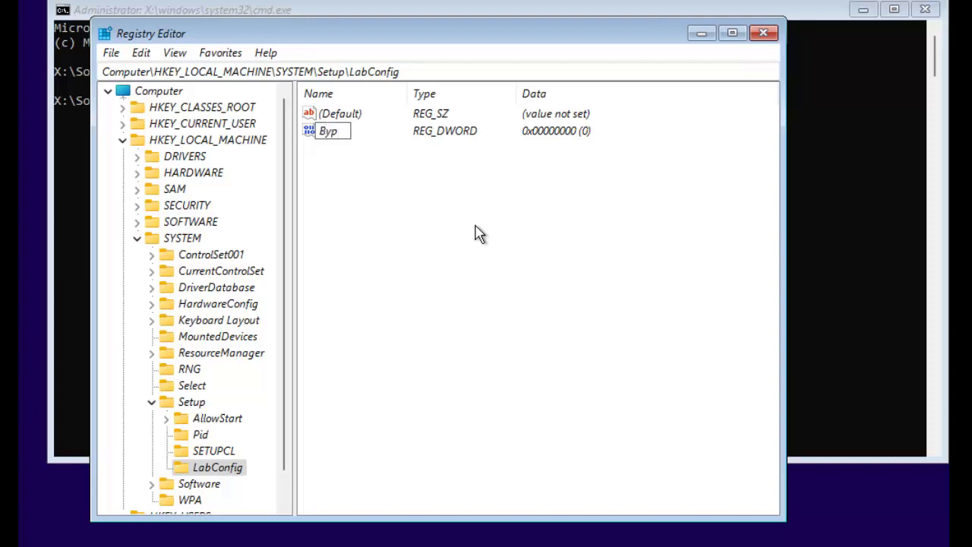
type("assSecureBootCheck")
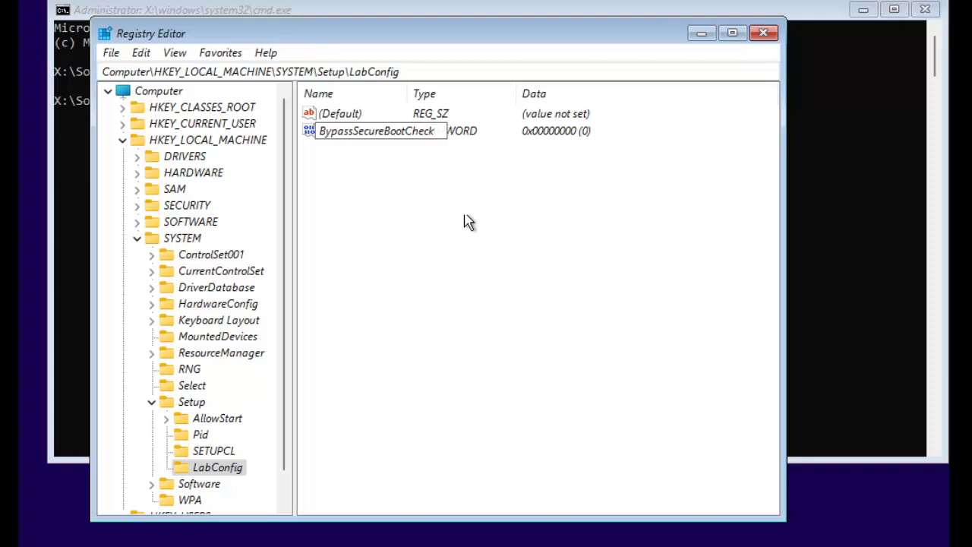
key("Return")
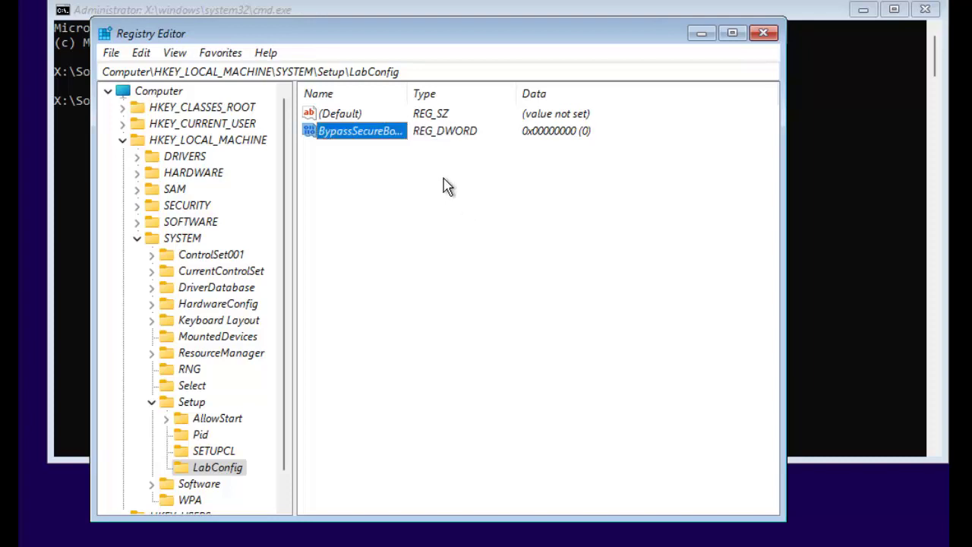
- Widen the name column to fit and set the BypassSecureBootCheck value data to 1
double_click(408, 94)
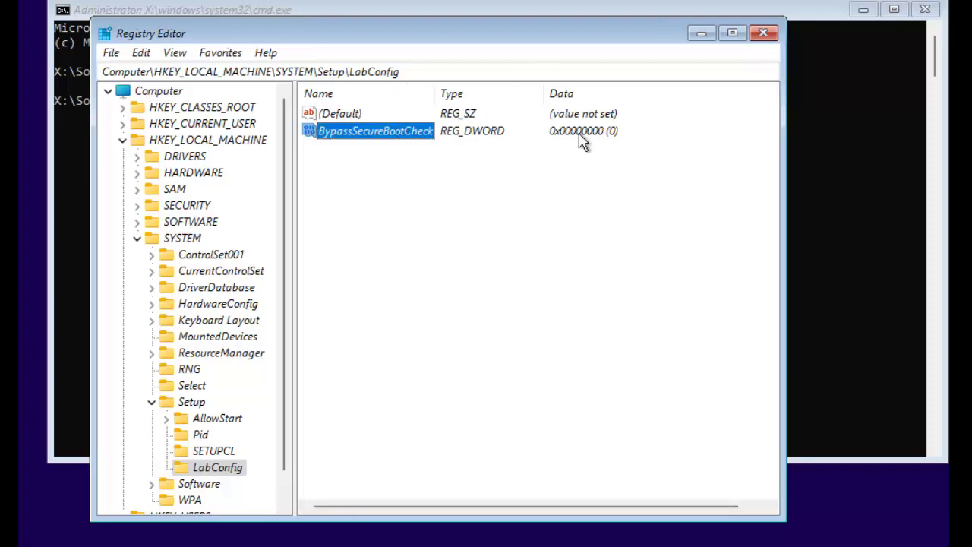
double_click(395, 132)
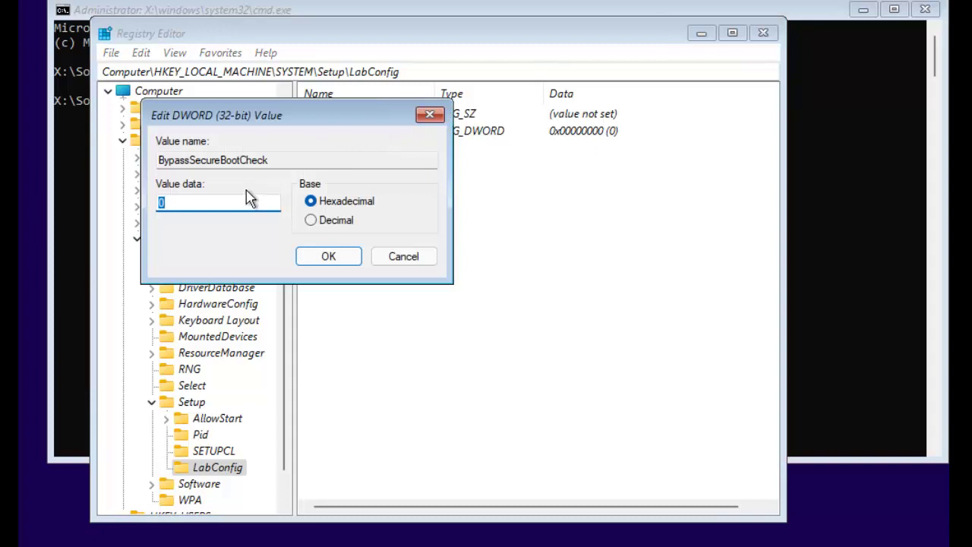
type("1")
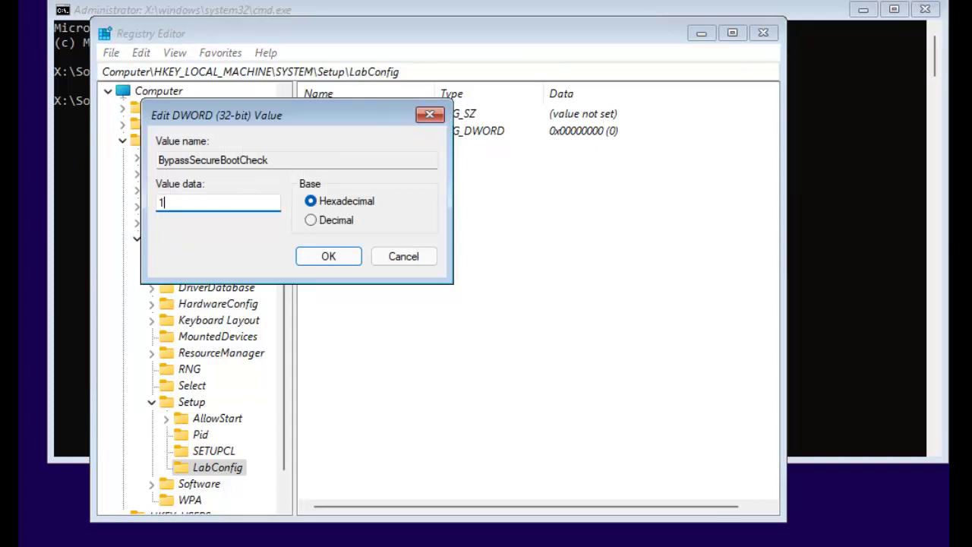
left_click(328, 258)
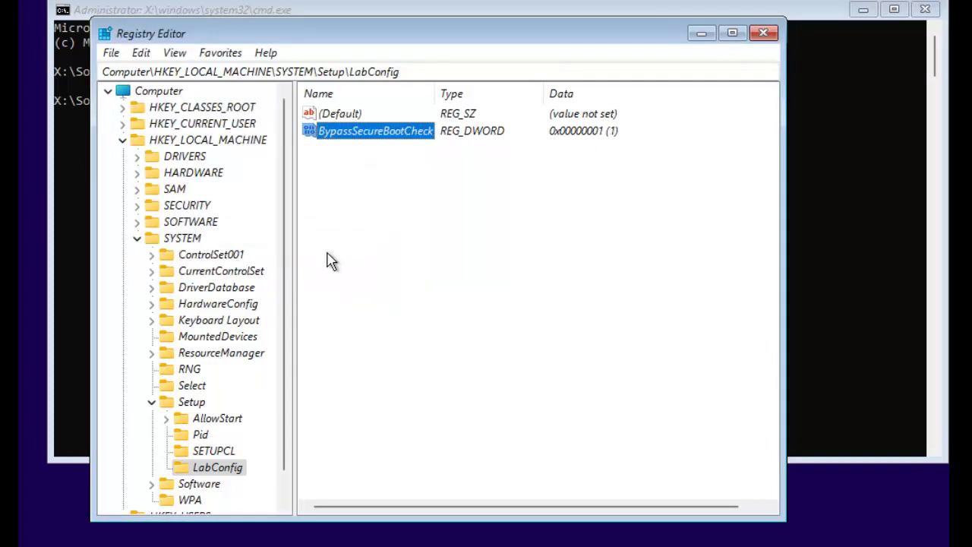
- Add a second DWORD (32-bit) value named BypassTPMCheck to the LabConfig key
right_click(338, 176)
mouse_move(375, 187)
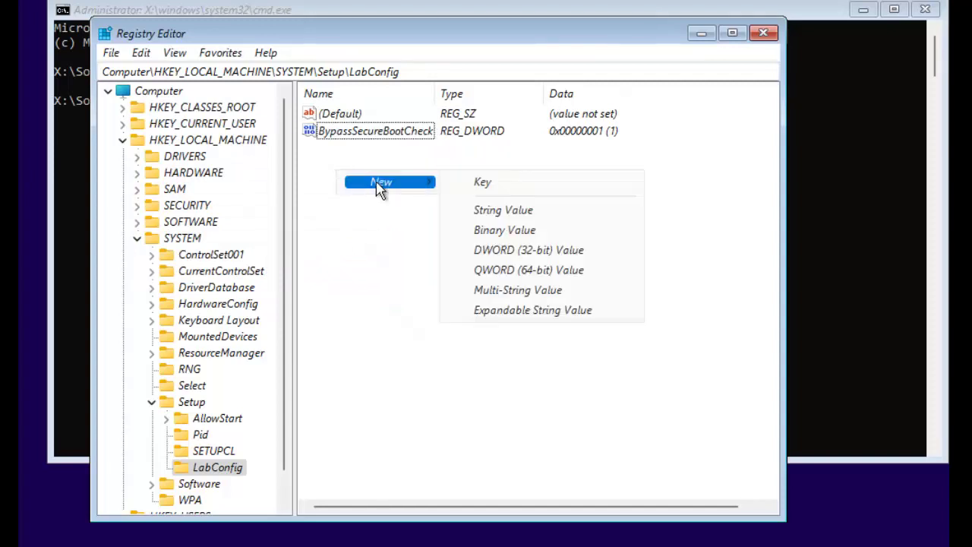
left_click(500, 250)
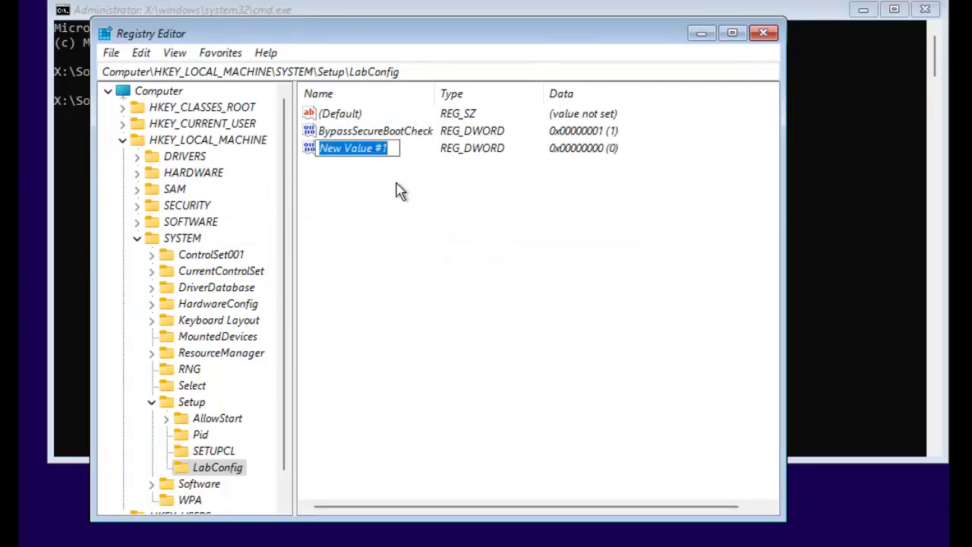
type("Bypqss")
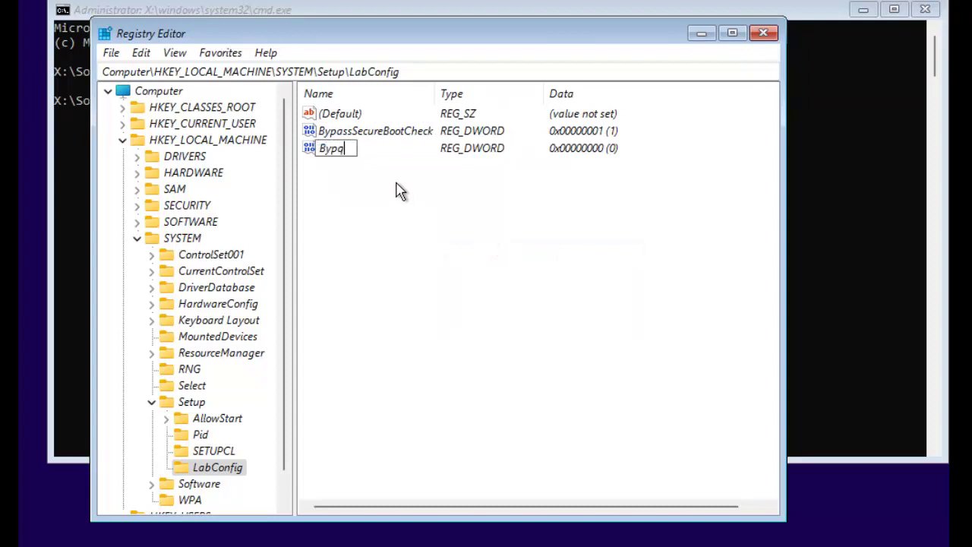
key("BackSpace")
key("BackSpace")
key("BackSpace")
type("assTPMCheck")
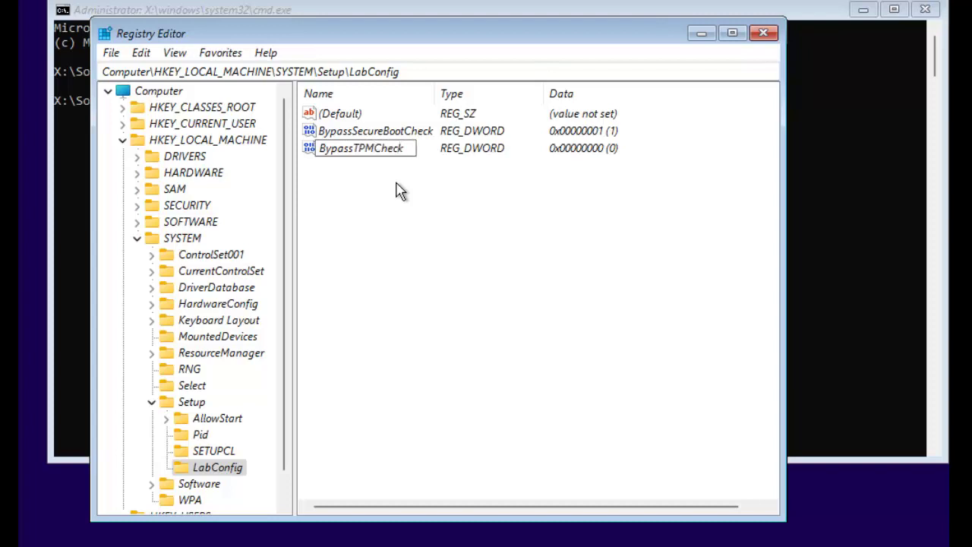
key("Return")
- Set the BypassTPMCheck value data to 1
double_click(337, 159)
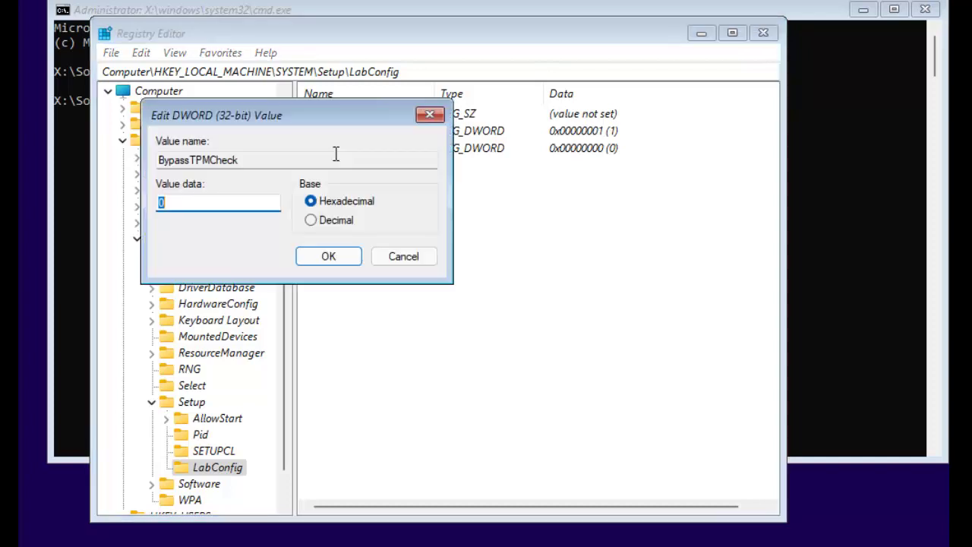
key("BackSpace")
type("1")
left_click(329, 256)
left_click(351, 253)
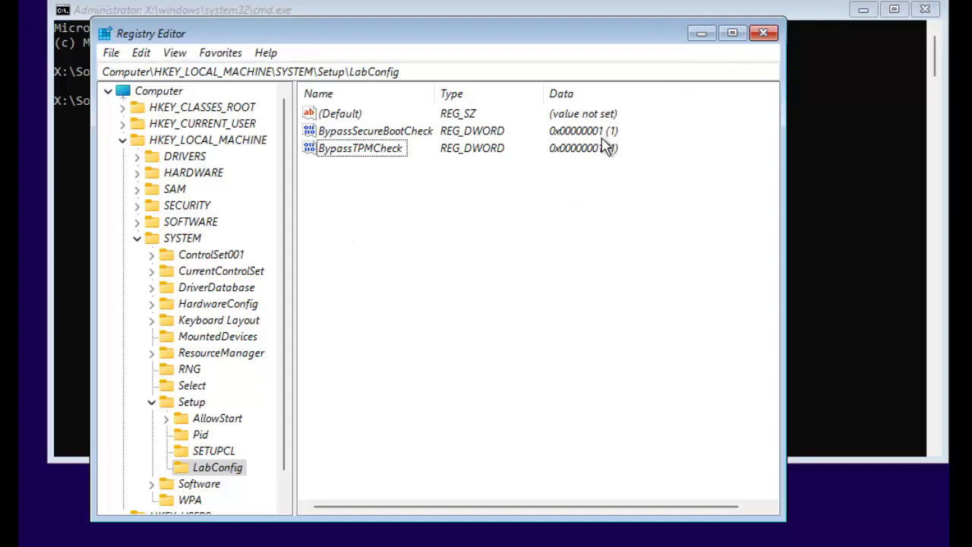
- Close Registry Editor and the command prompt, and start the installation from Windows Setup with the current language settings
left_click(766, 34)
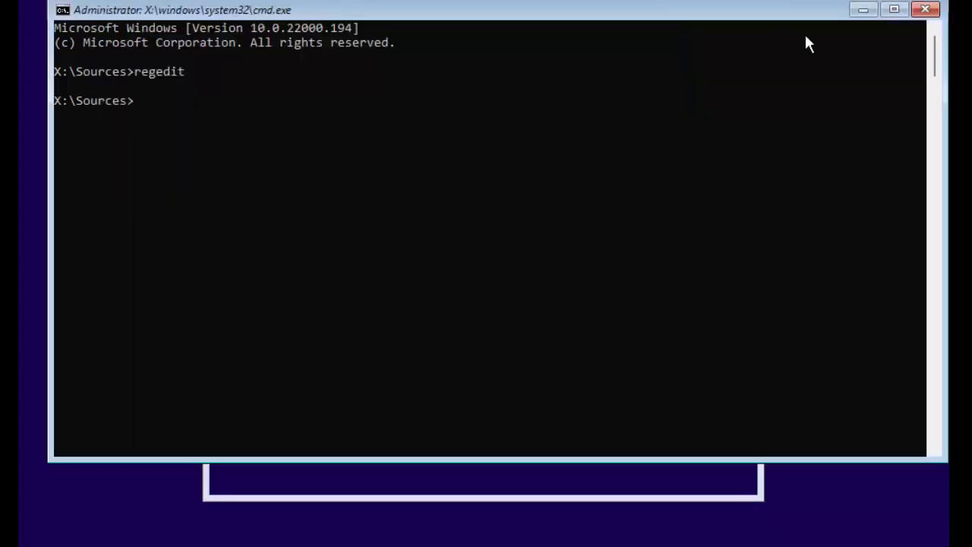
left_click(934, 15)
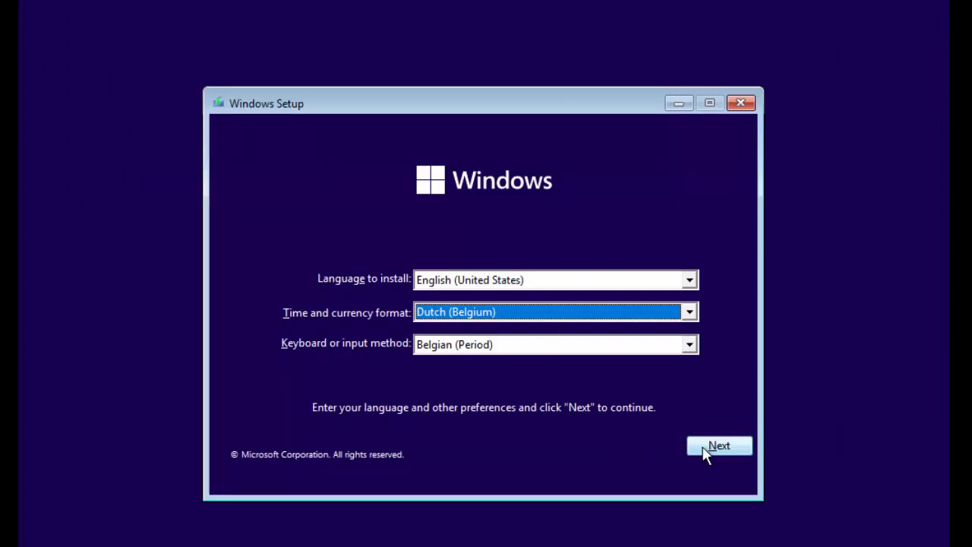
left_click(714, 448)
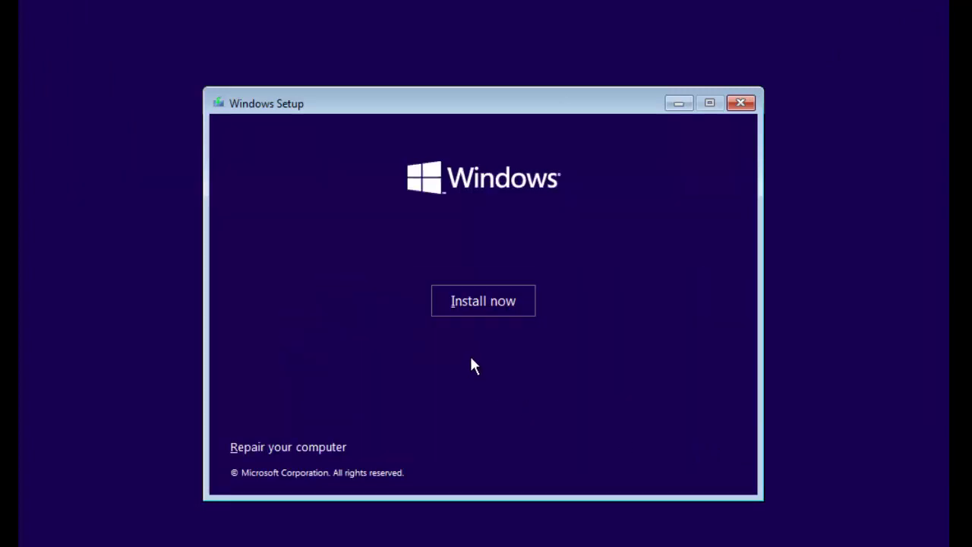
left_click(493, 306)
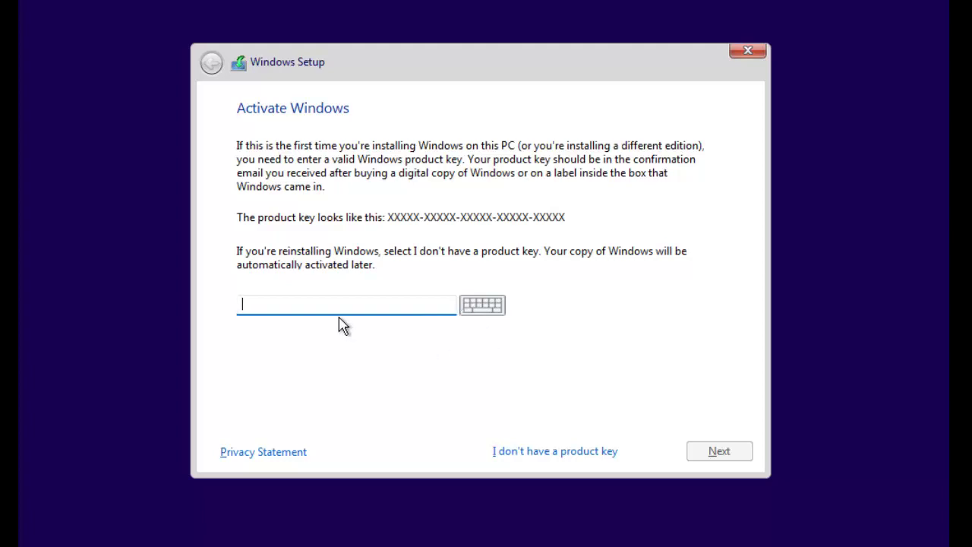
- Continue without a product key and choose Windows 11 Pro as the operating system to install
left_click(536, 451)
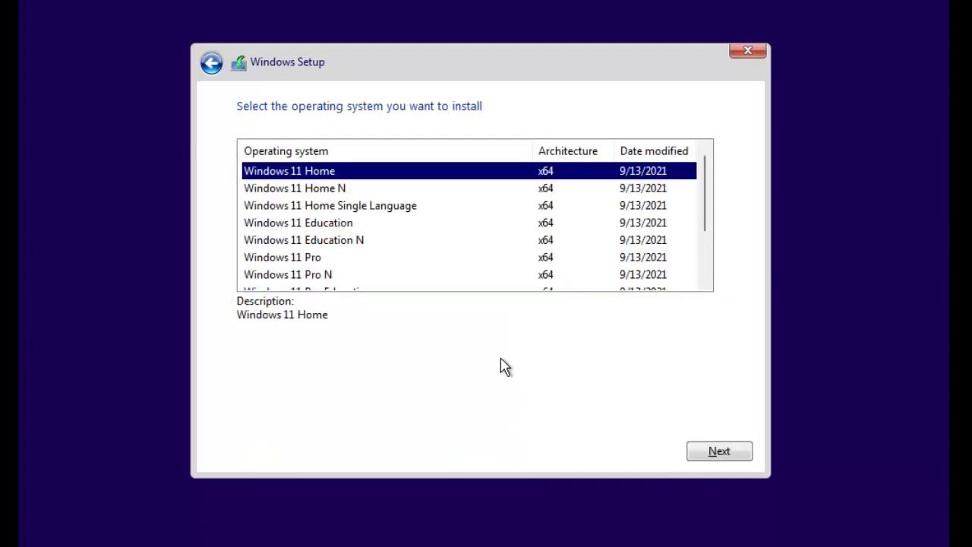
left_click(298, 260)
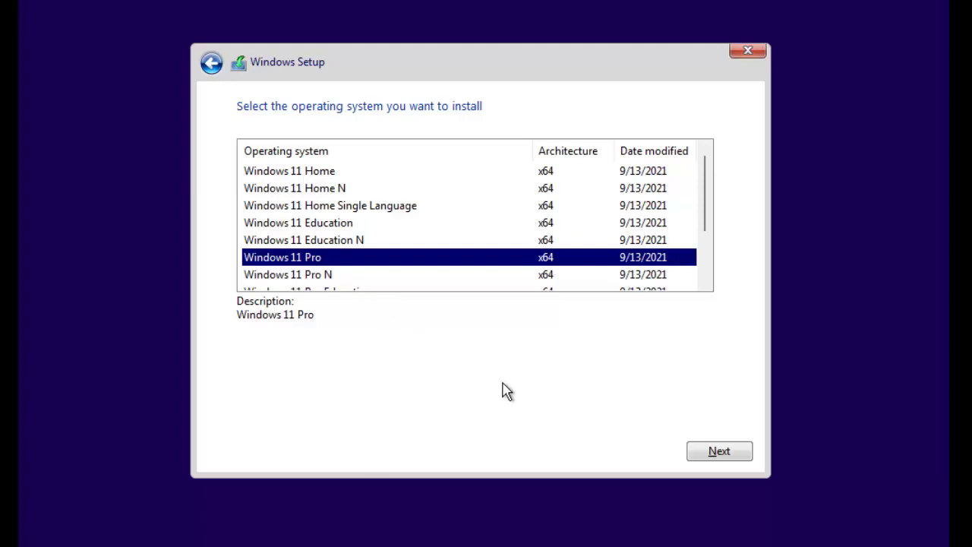
left_click(705, 453)
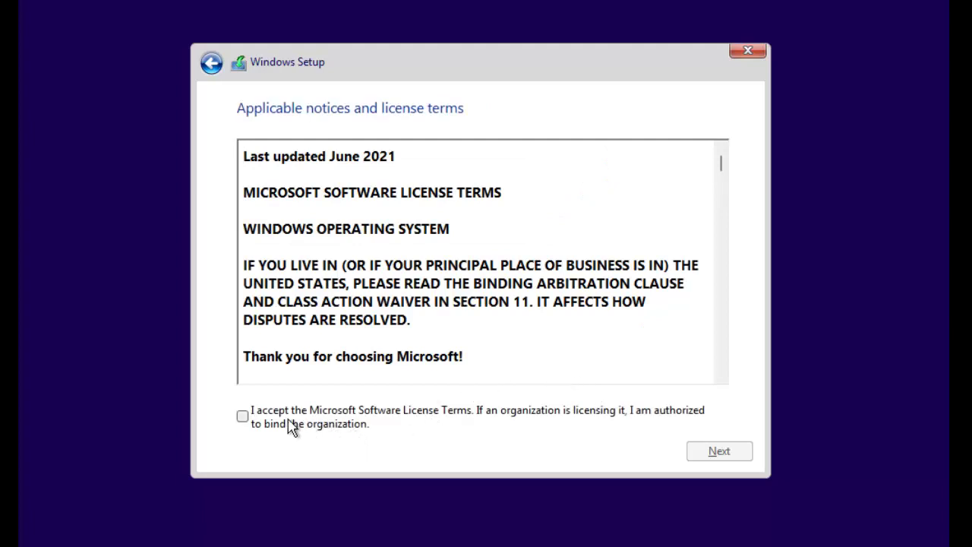
- Accept the Microsoft license terms and start a custom, Windows-only installation on the unallocated space of Drive 0
left_click(262, 426)
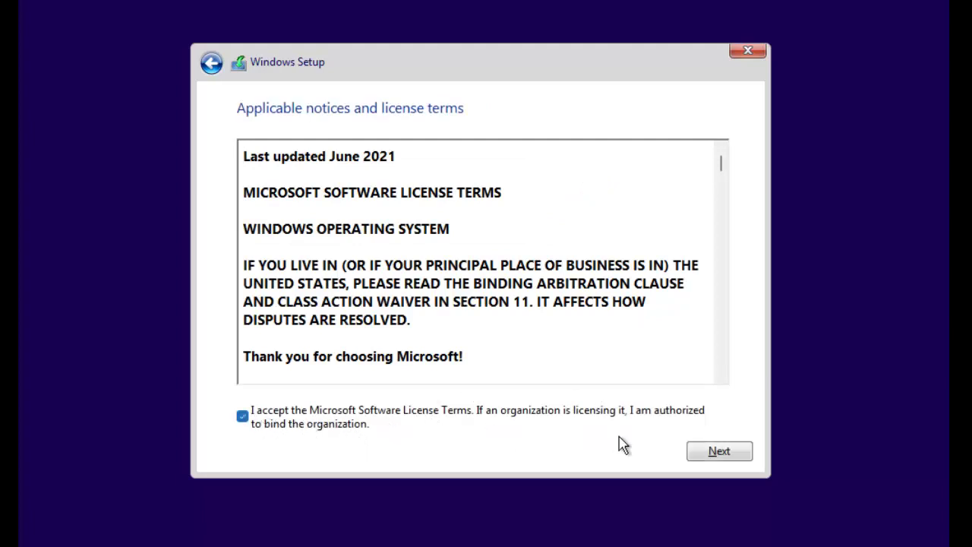
left_click(713, 451)
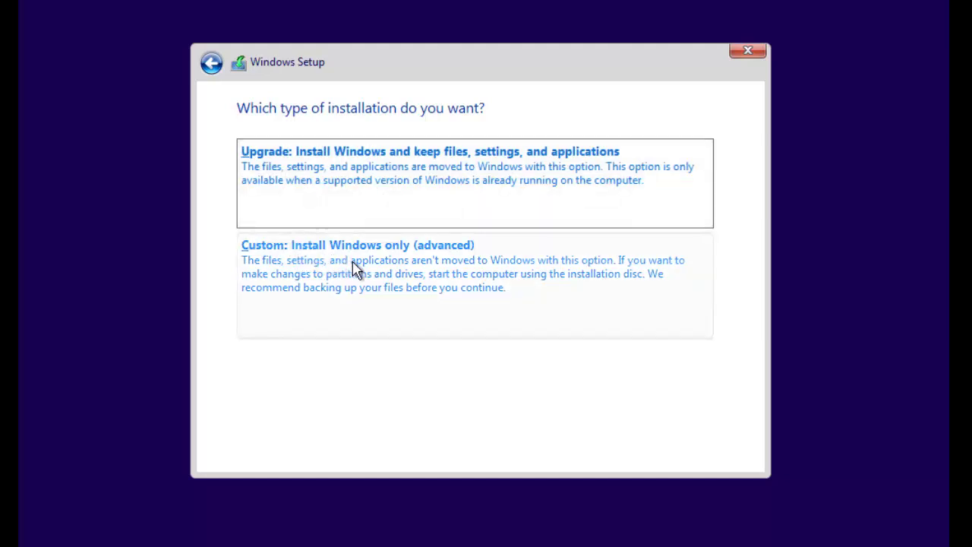
left_click(380, 274)
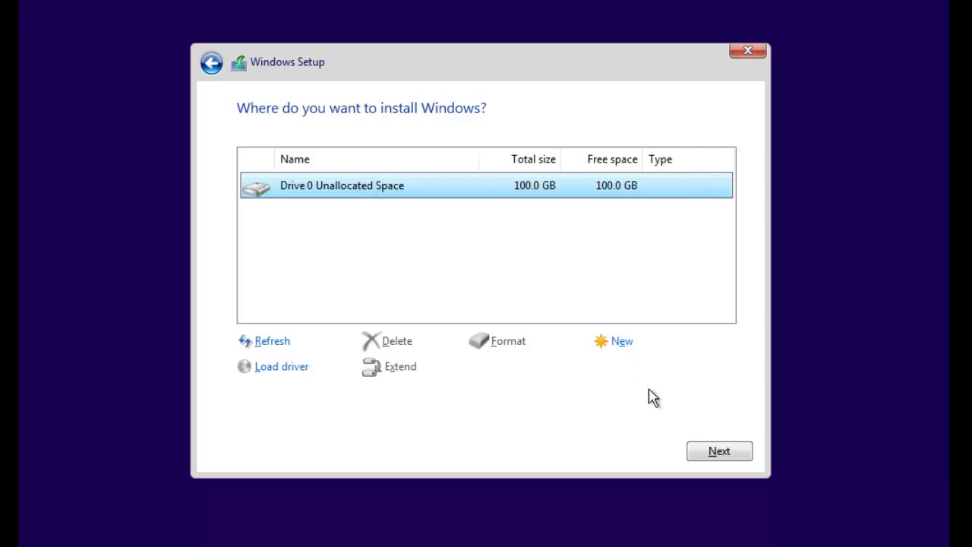
left_click(708, 455)
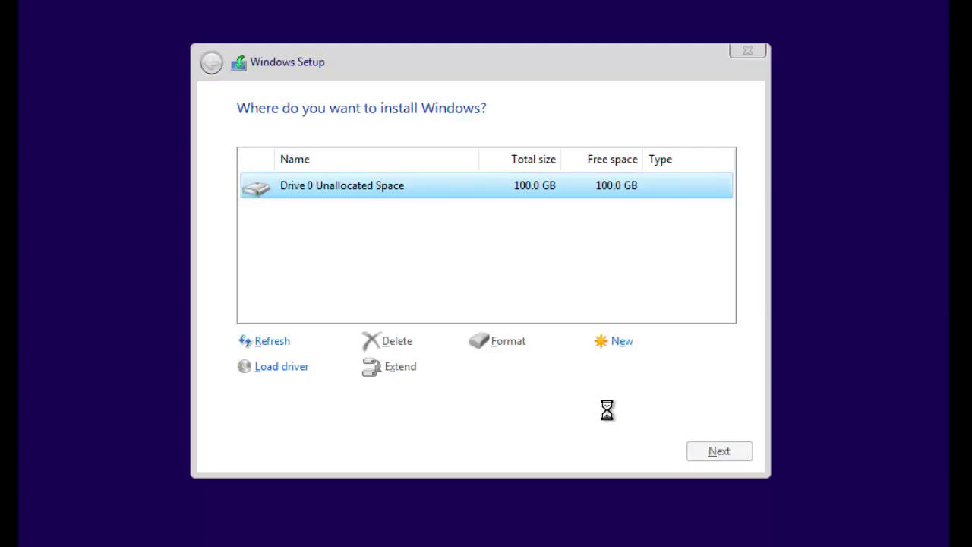